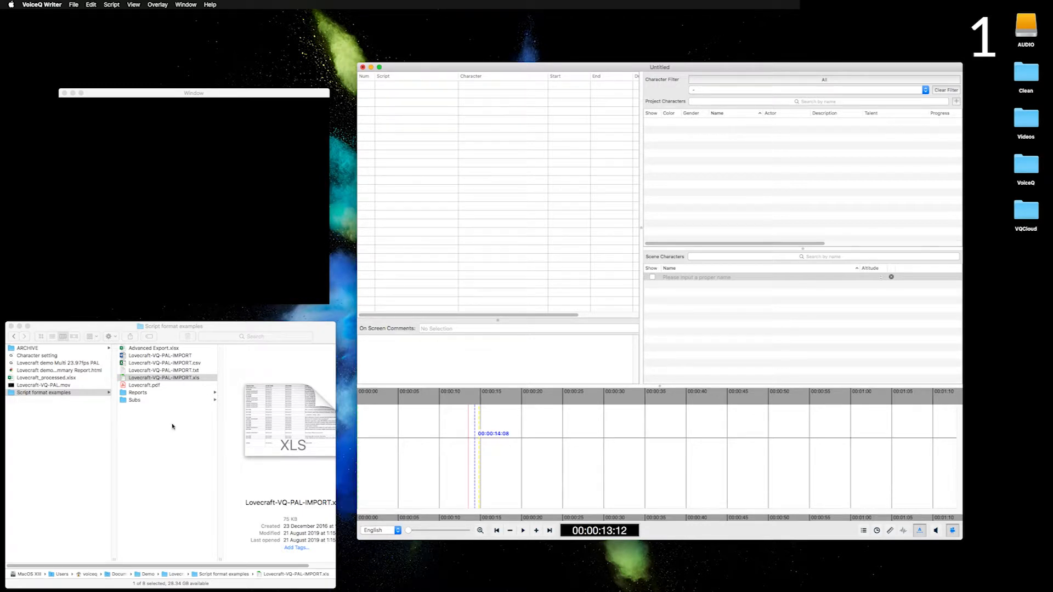
Step: Preview the columns of Lovecraft-VQ-PAL-IMPORT.xls from the Script format examples folder
{"action": "left_click", "coordinate": [191, 377]}
{"action": "key", "text": "space"}
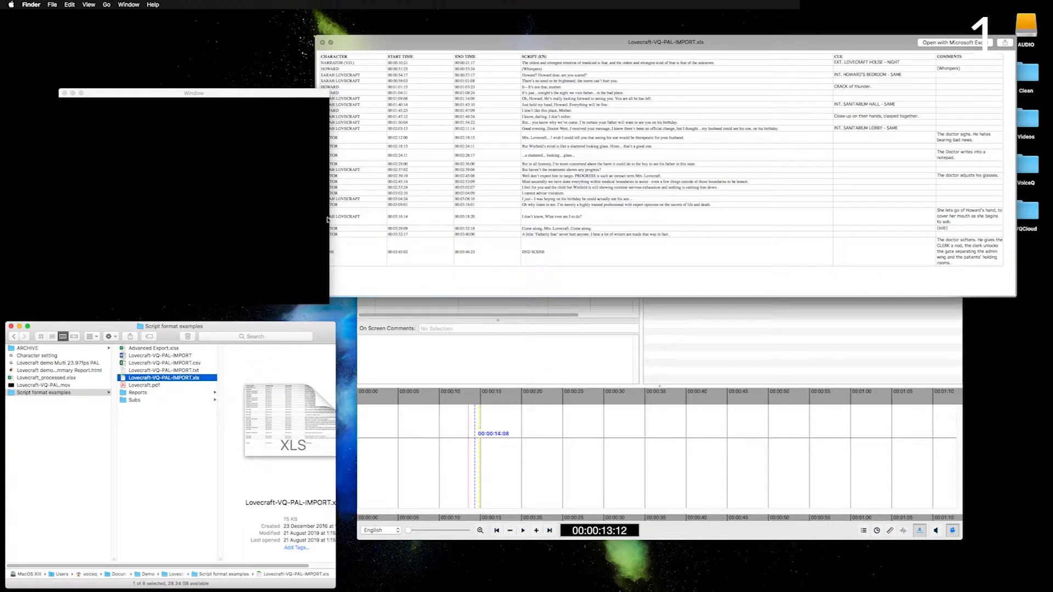
{"action": "left_click_drag", "start_coordinate": [331, 45], "coordinate": [390, 59]}
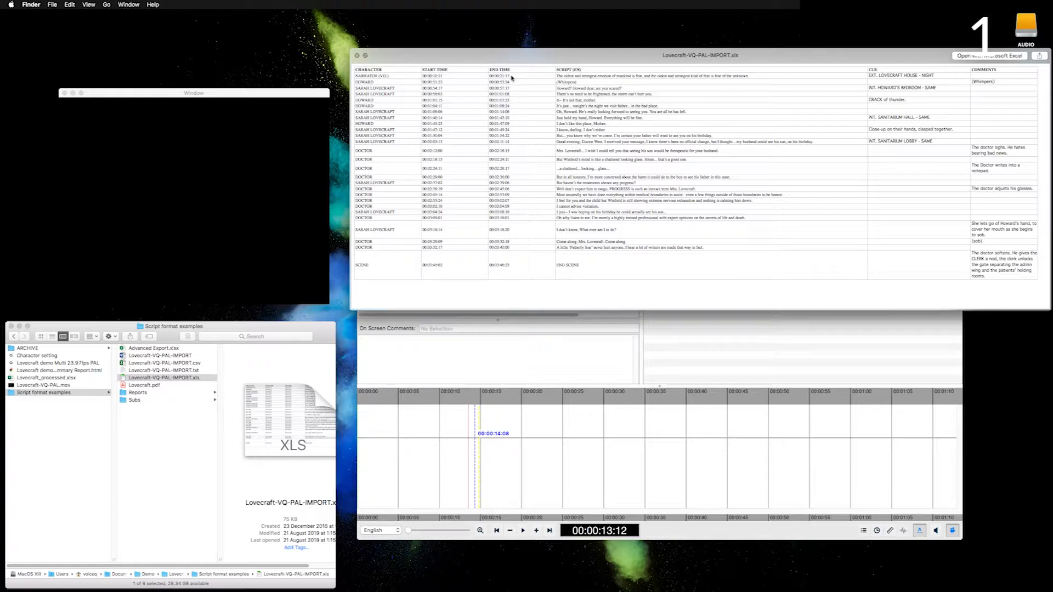
{"action": "key", "text": "space"}
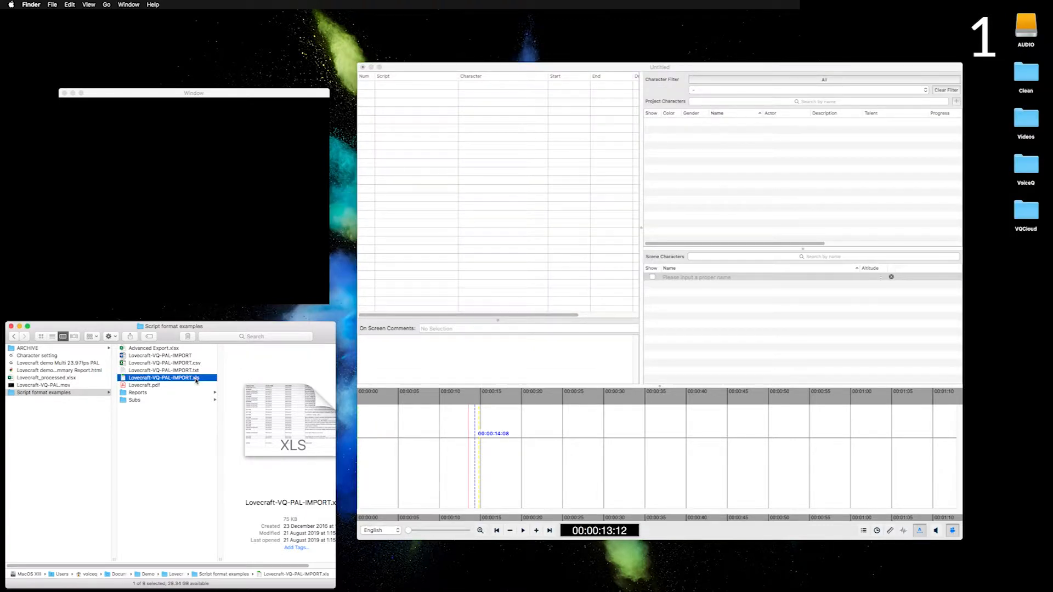
Step: Load Lovecraft-VQ-PAL-IMPORT.xls into the empty script list for import and set its Cue Number column to Ignore
{"action": "left_click_drag", "start_coordinate": [196, 380], "coordinate": [500, 202]}
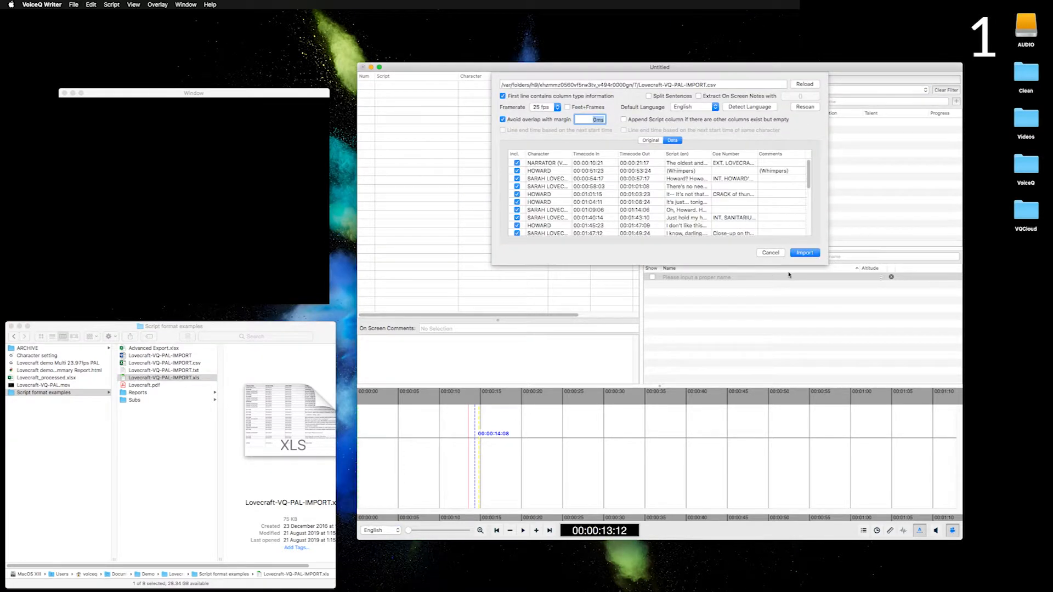
{"action": "left_click_drag", "start_coordinate": [827, 265], "coordinate": [936, 373]}
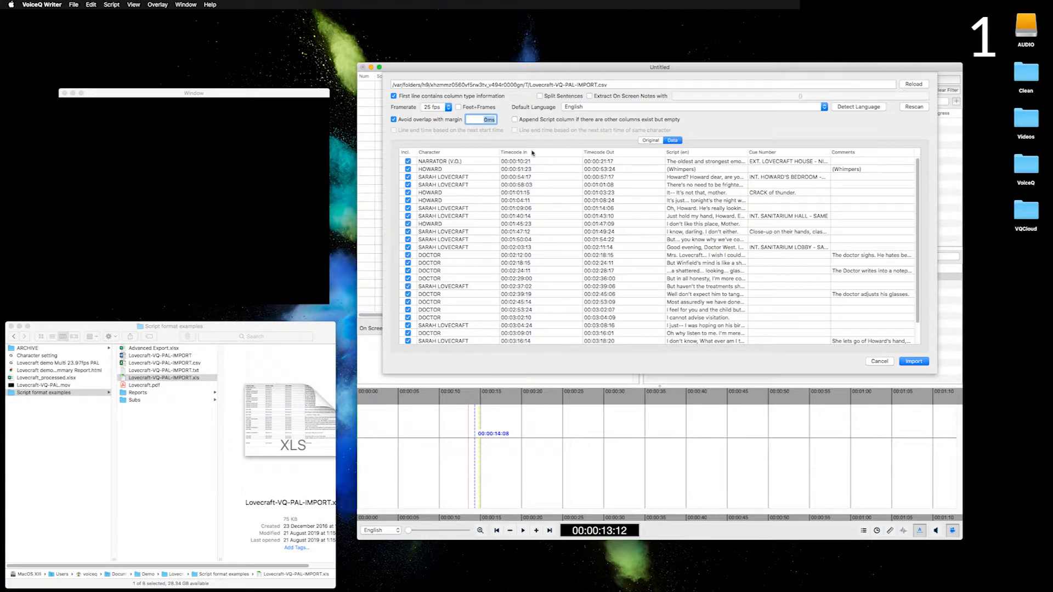
{"action": "left_click", "coordinate": [763, 155]}
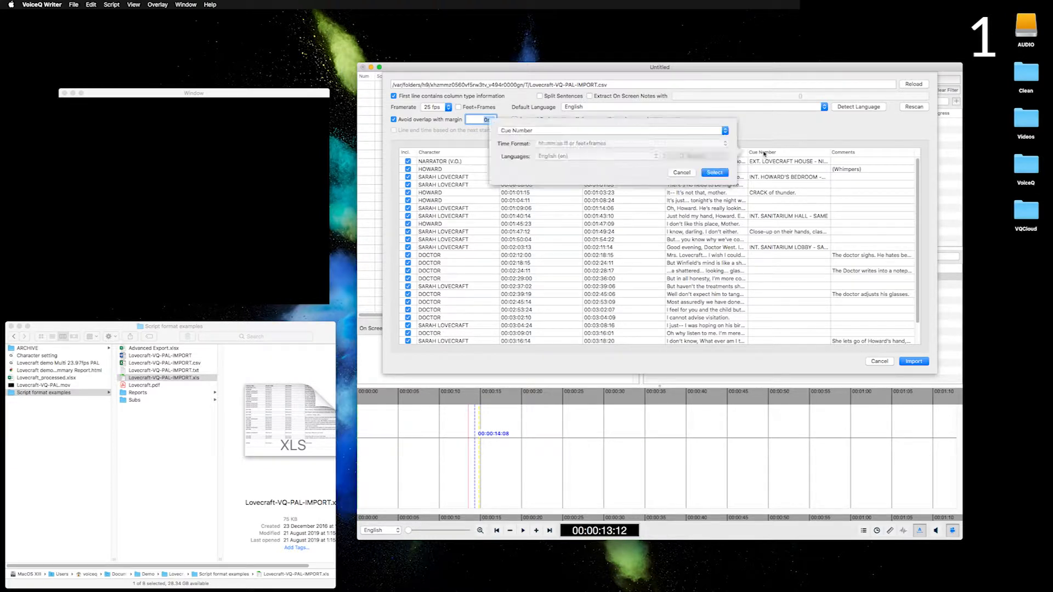
{"action": "left_click", "coordinate": [664, 132]}
{"action": "left_click", "coordinate": [570, 64]}
{"action": "left_click", "coordinate": [716, 172]}
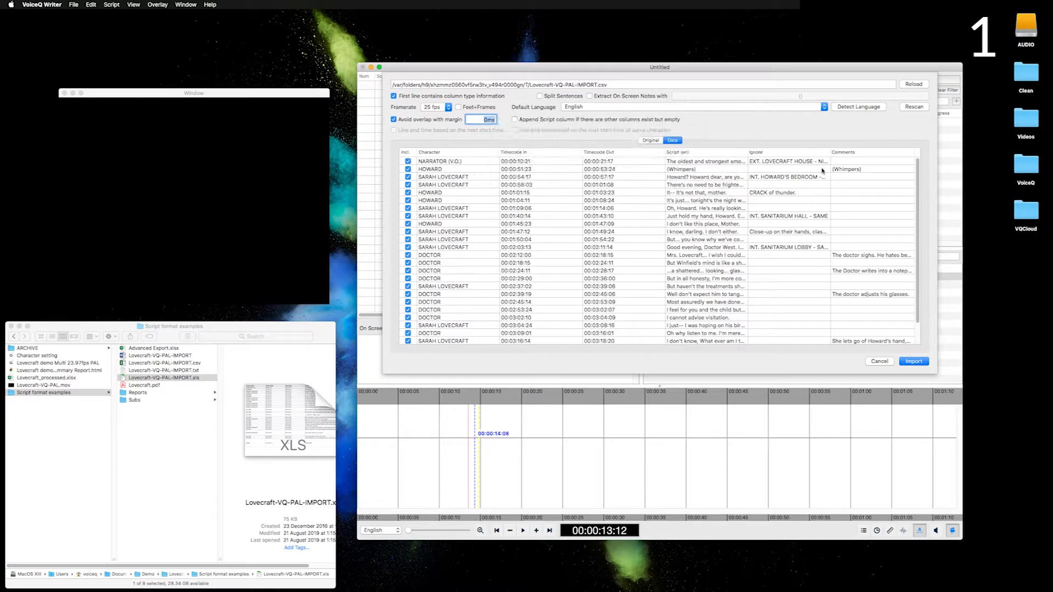
Step: Set the language of the Script column to English (en) in the import settings
{"action": "left_click", "coordinate": [679, 155]}
{"action": "left_click", "coordinate": [575, 157]}
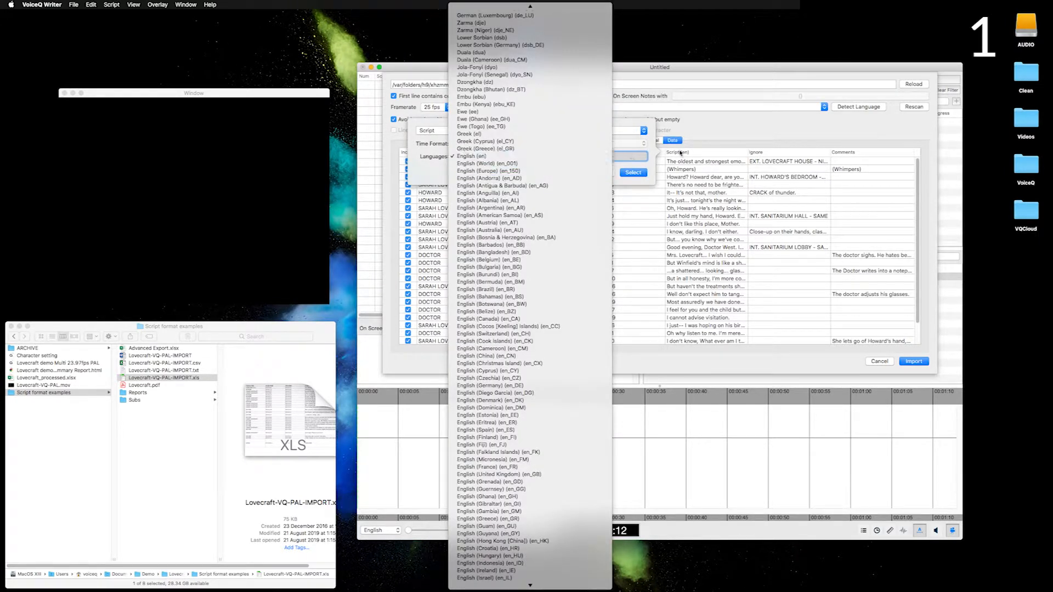
{"action": "left_click", "coordinate": [576, 157]}
{"action": "left_click", "coordinate": [634, 172]}
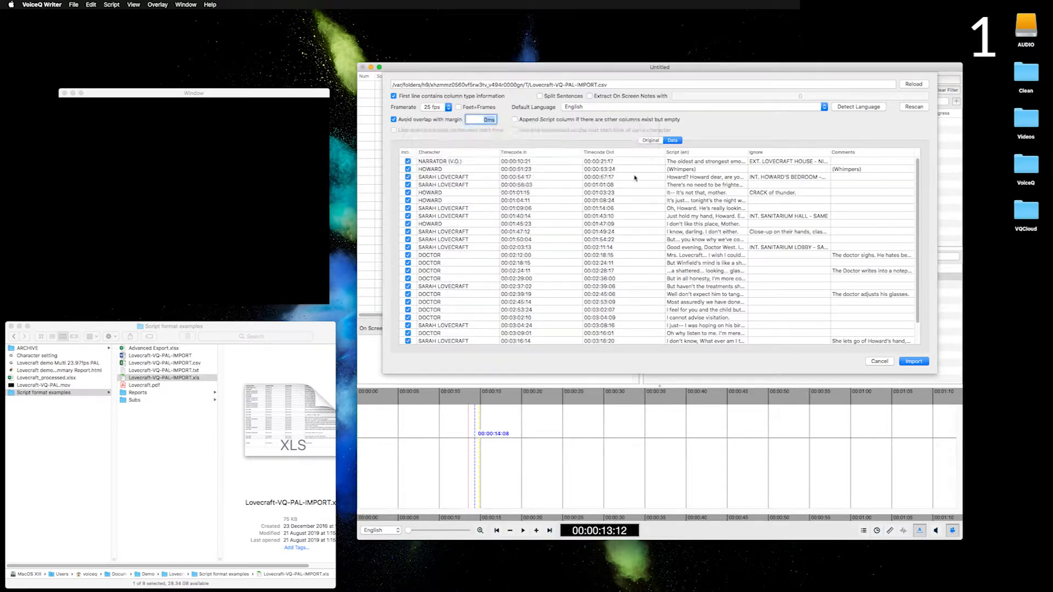
Step: Review the time format options of the Timecode Out column and open the Character column's type settings
{"action": "left_click", "coordinate": [654, 153]}
{"action": "left_click", "coordinate": [601, 155]}
{"action": "left_click", "coordinate": [487, 145]}
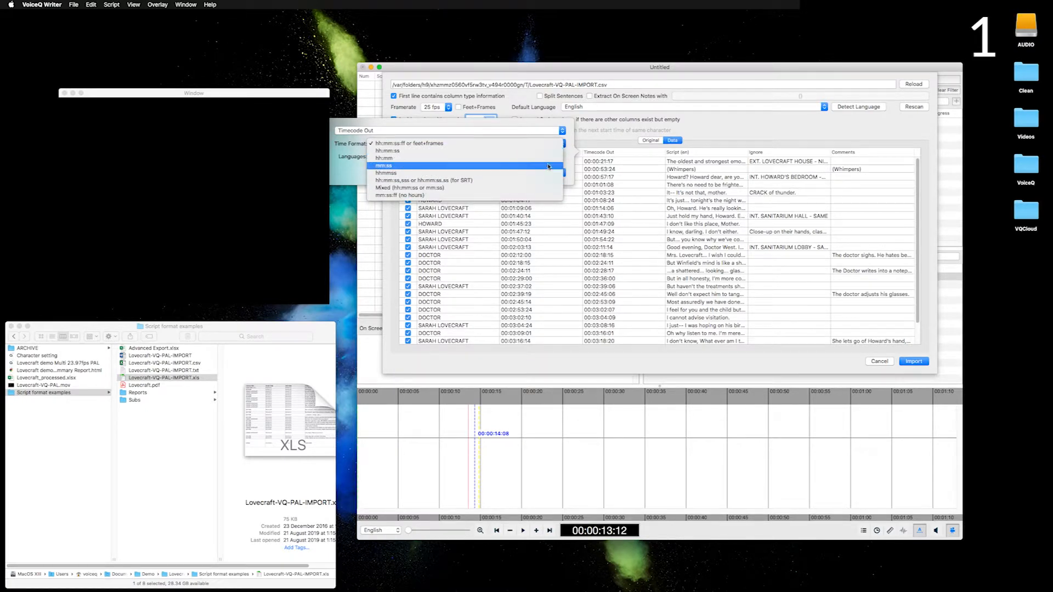
{"action": "left_click", "coordinate": [613, 141]}
{"action": "left_click", "coordinate": [439, 156]}
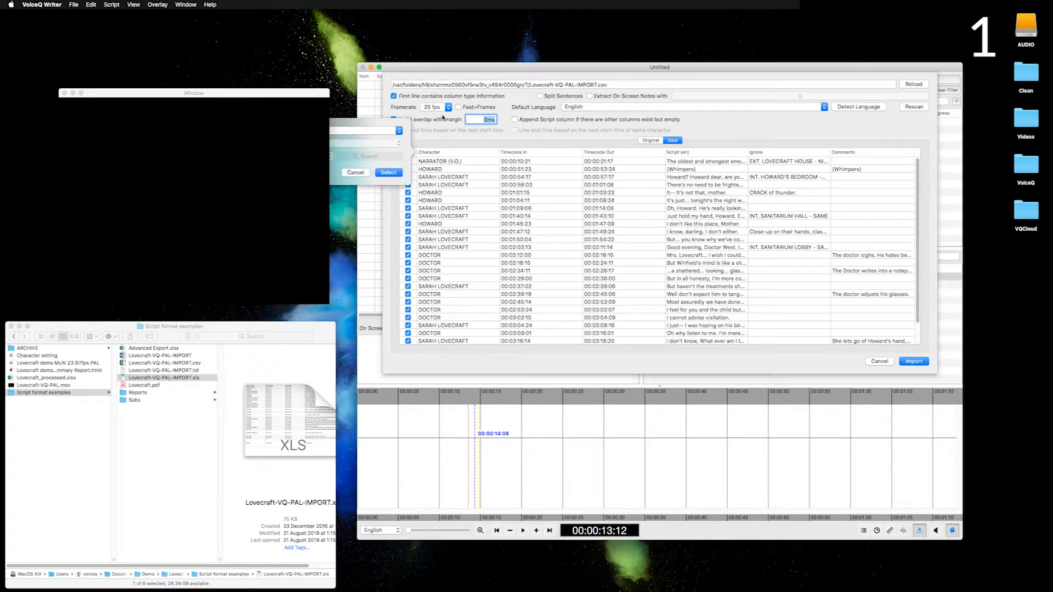
{"action": "left_click", "coordinate": [465, 137]}
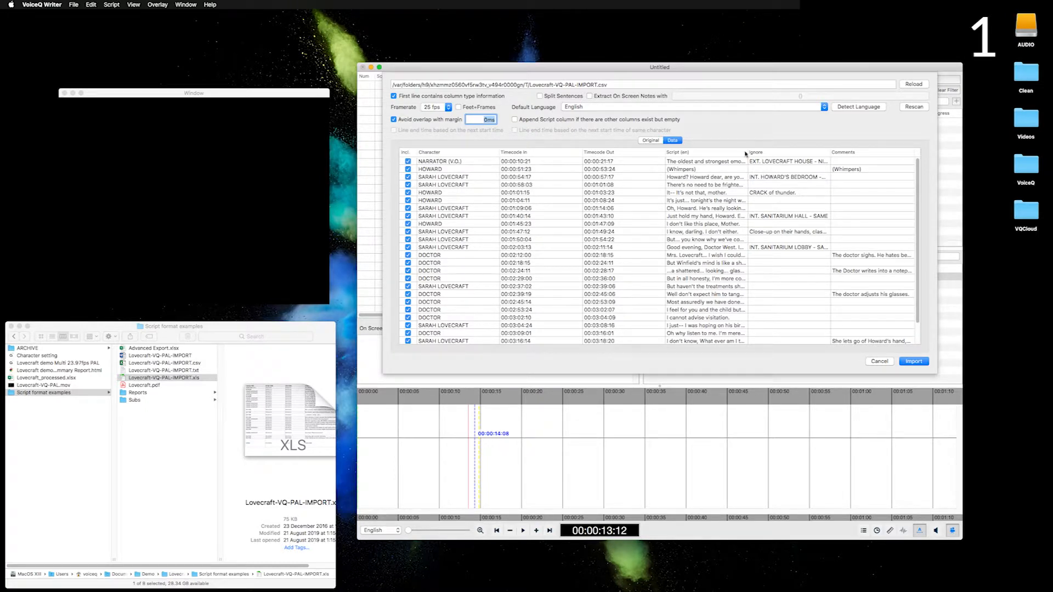
Step: Import the script data and select line 6 in the expanded scene
{"action": "left_click", "coordinate": [919, 363]}
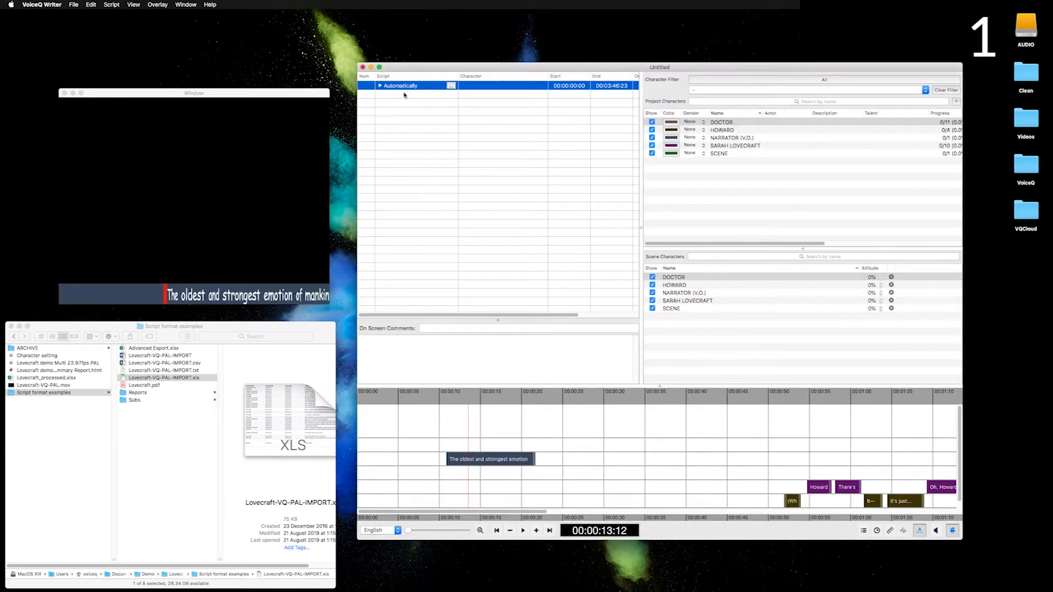
{"action": "scroll", "coordinate": [739, 463], "scroll_direction": "down", "scroll_amount": 1}
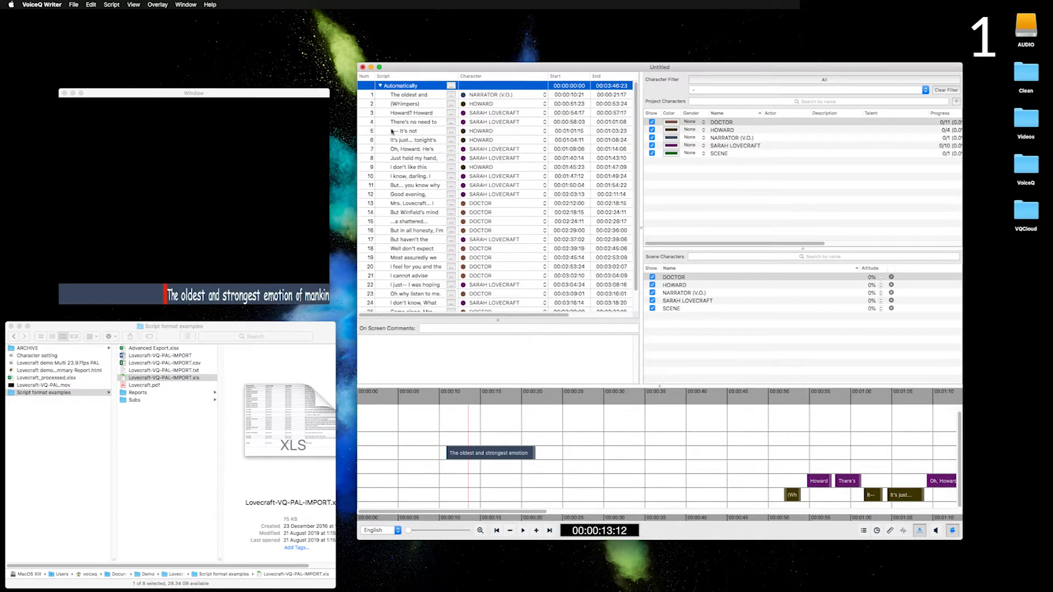
{"action": "left_click", "coordinate": [395, 137]}
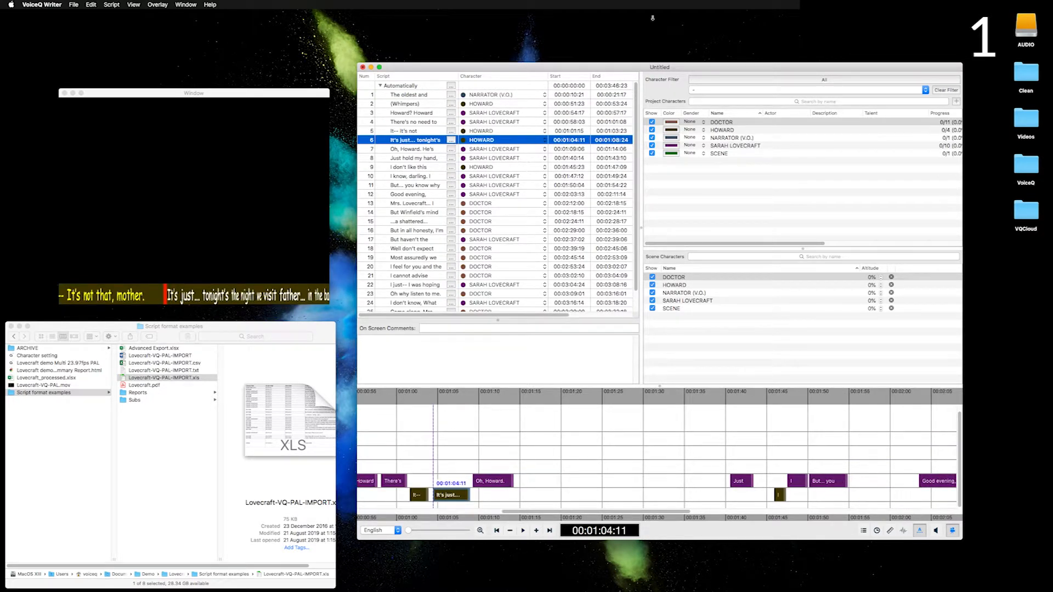
Step: Enable text wrapping for the script lines and widen the Script column
{"action": "left_click_drag", "start_coordinate": [653, 18], "coordinate": [653, 14]}
{"action": "right_click", "coordinate": [422, 144]}
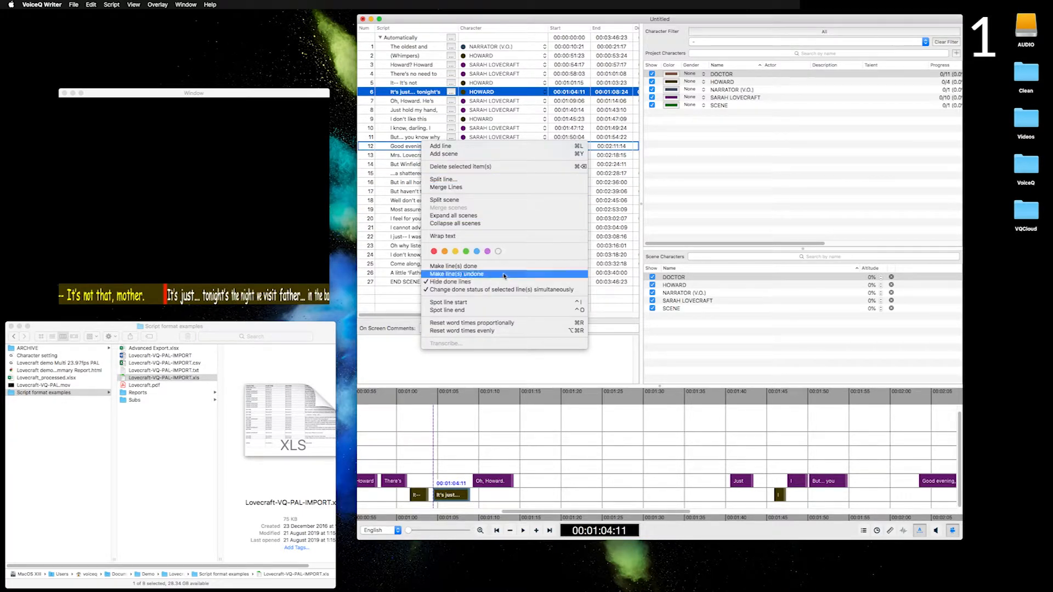
{"action": "left_click", "coordinate": [486, 236]}
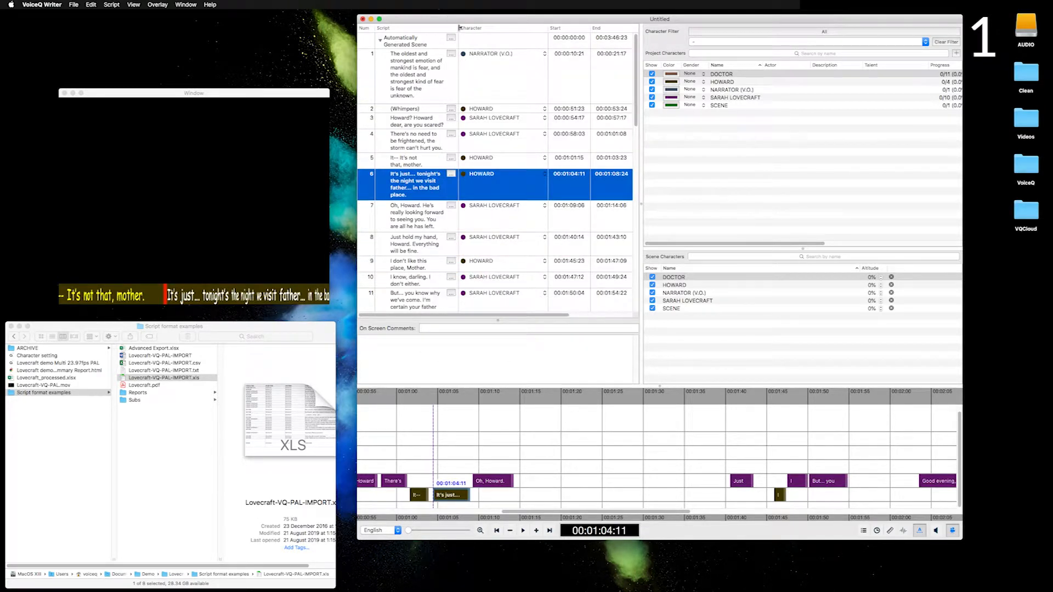
{"action": "right_click", "coordinate": [475, 120]}
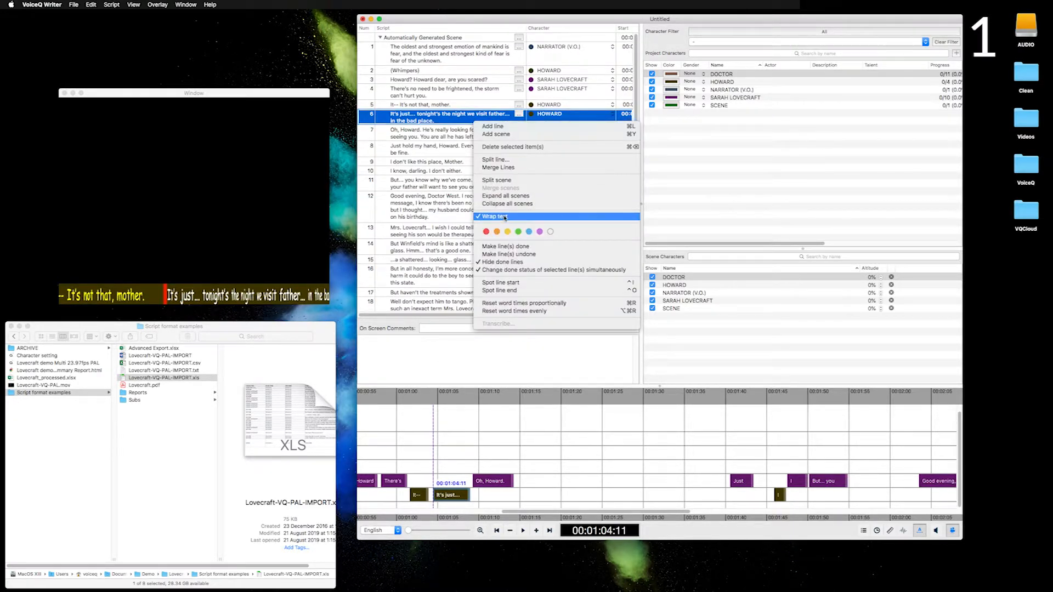
{"action": "left_click", "coordinate": [449, 162]}
{"action": "left_click", "coordinate": [449, 161]}
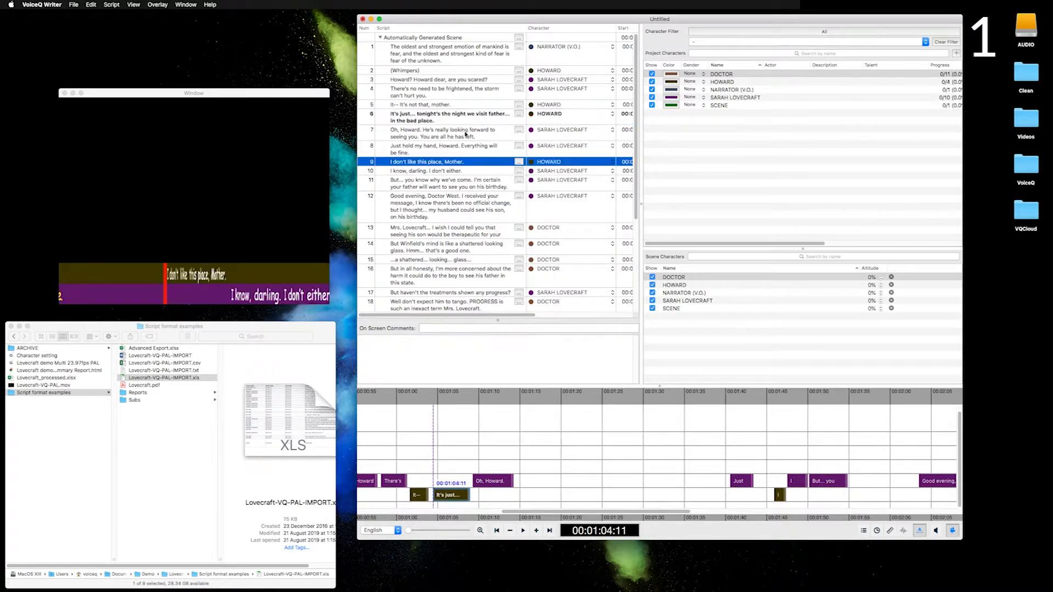
Step: Play back line 7 and inspect its individual words on the timeline
{"action": "left_click", "coordinate": [464, 137]}
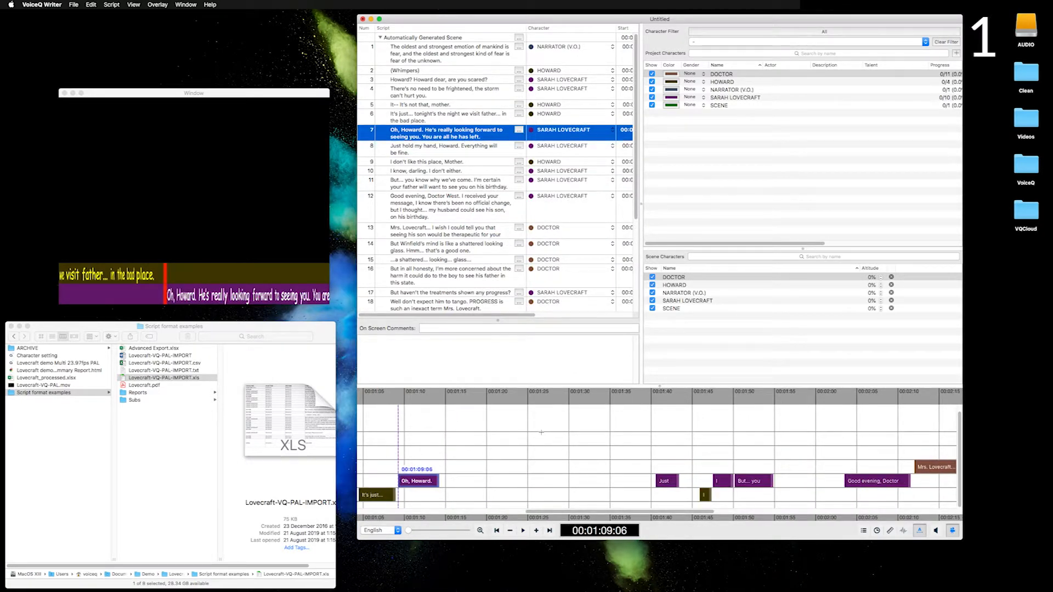
{"action": "key", "text": "space"}
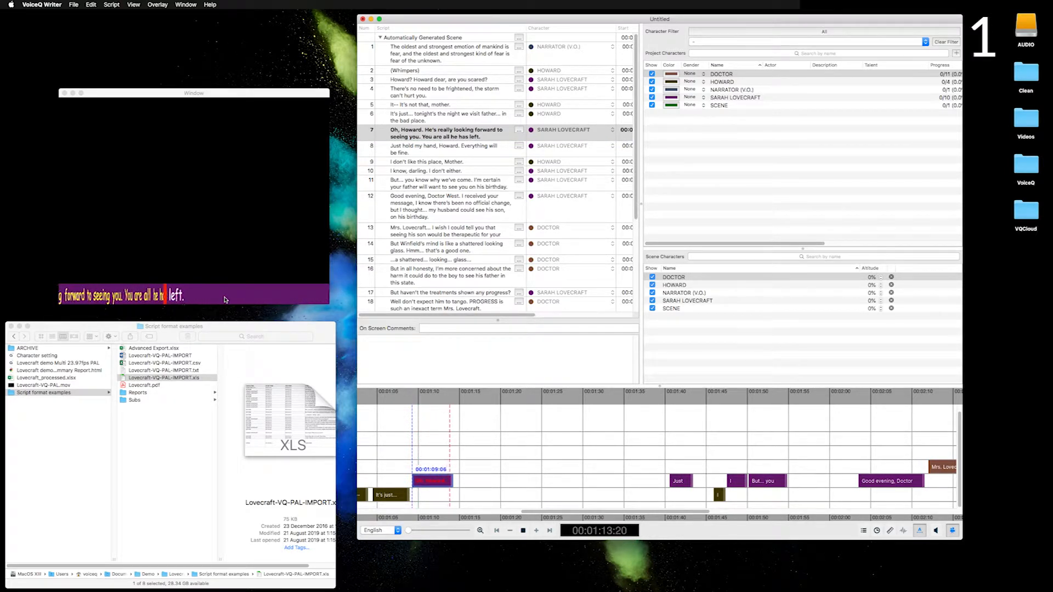
{"action": "scroll", "coordinate": [429, 518], "scroll_direction": "up", "scroll_amount": 5}
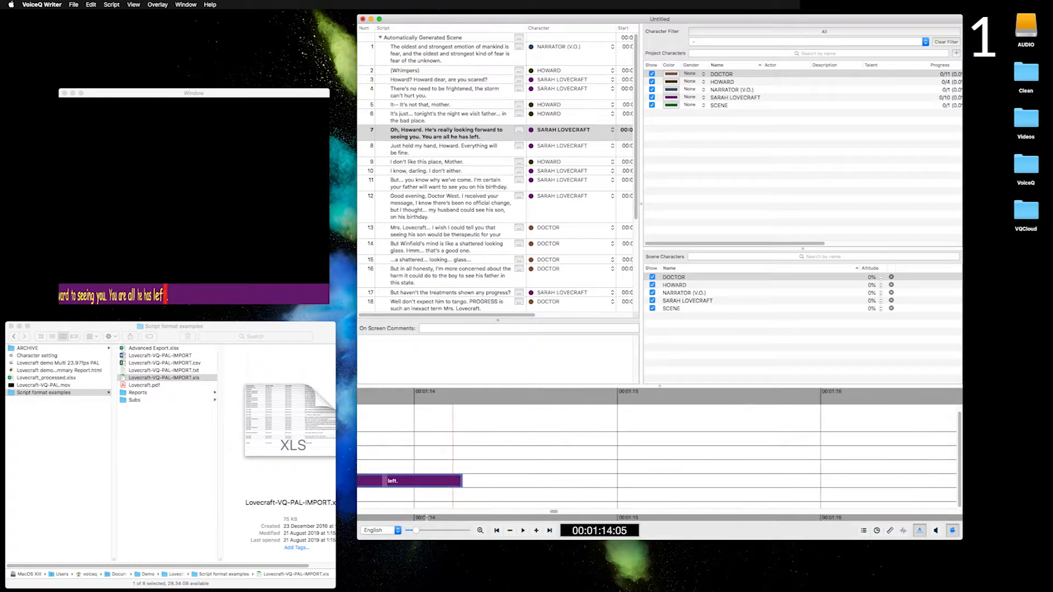
{"action": "scroll", "coordinate": [554, 512], "scroll_direction": "left", "scroll_amount": 5}
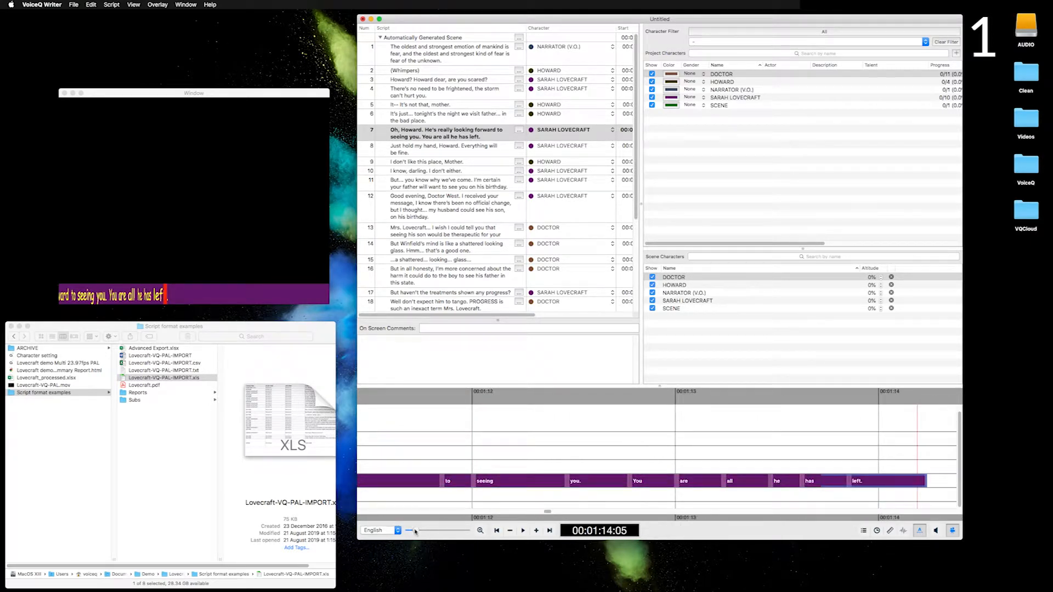
{"action": "scroll", "coordinate": [542, 505], "scroll_direction": "down", "scroll_amount": 3}
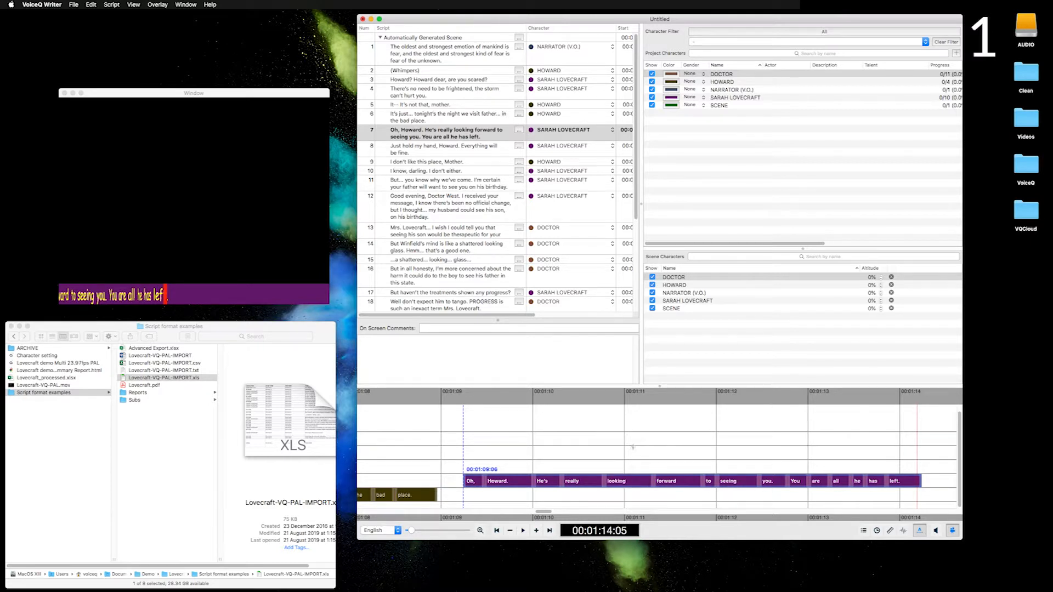
Step: Reset the word times of line 8 evenly on the timeline
{"action": "key", "text": "Down"}
{"action": "right_click", "coordinate": [613, 482]}
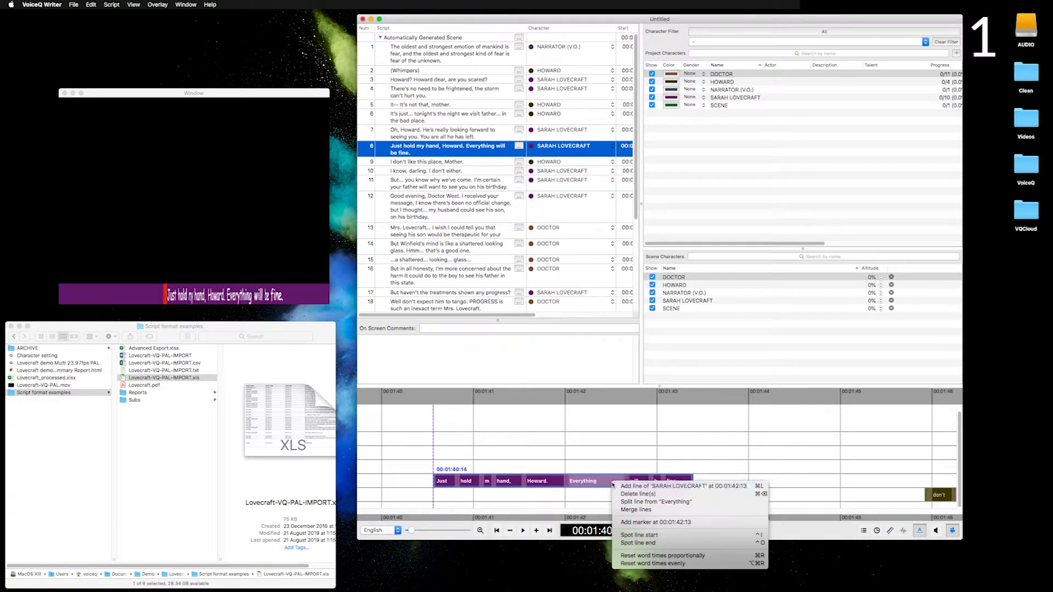
{"action": "left_click", "coordinate": [715, 569]}
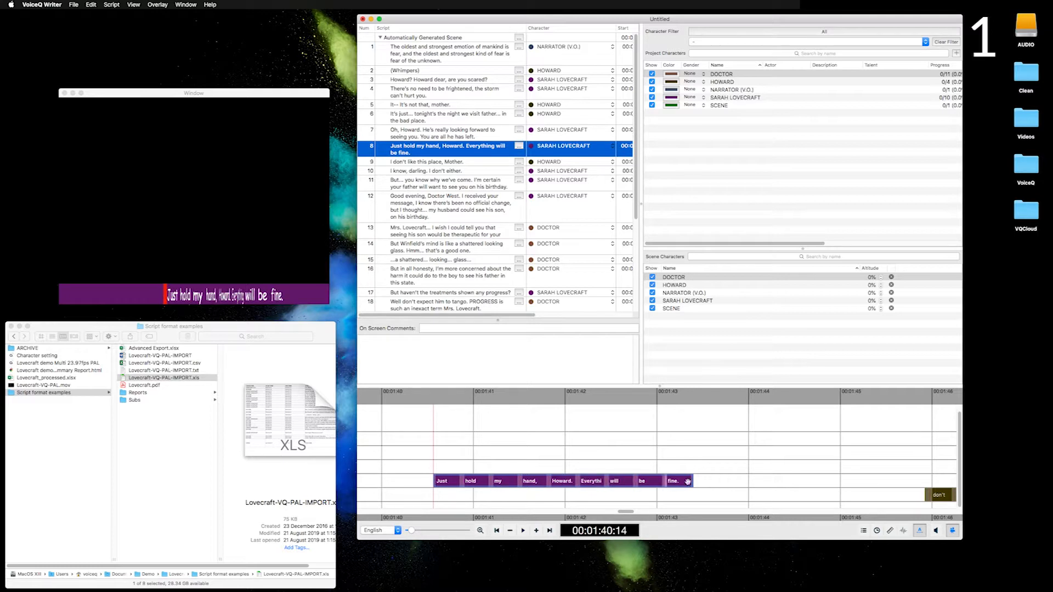
Step: Try shortening line 8 on the timeline to 00:00:01:23 and resetting its word times evenly
{"action": "left_click_drag", "start_coordinate": [690, 482], "coordinate": [601, 482]}
{"action": "right_click", "coordinate": [567, 481]}
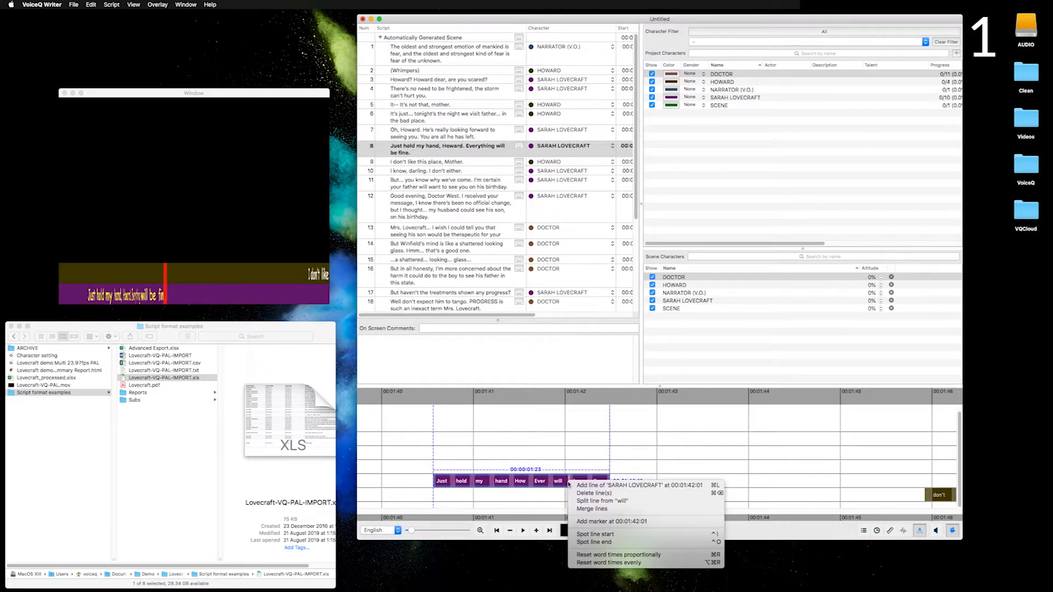
{"action": "left_click", "coordinate": [648, 564]}
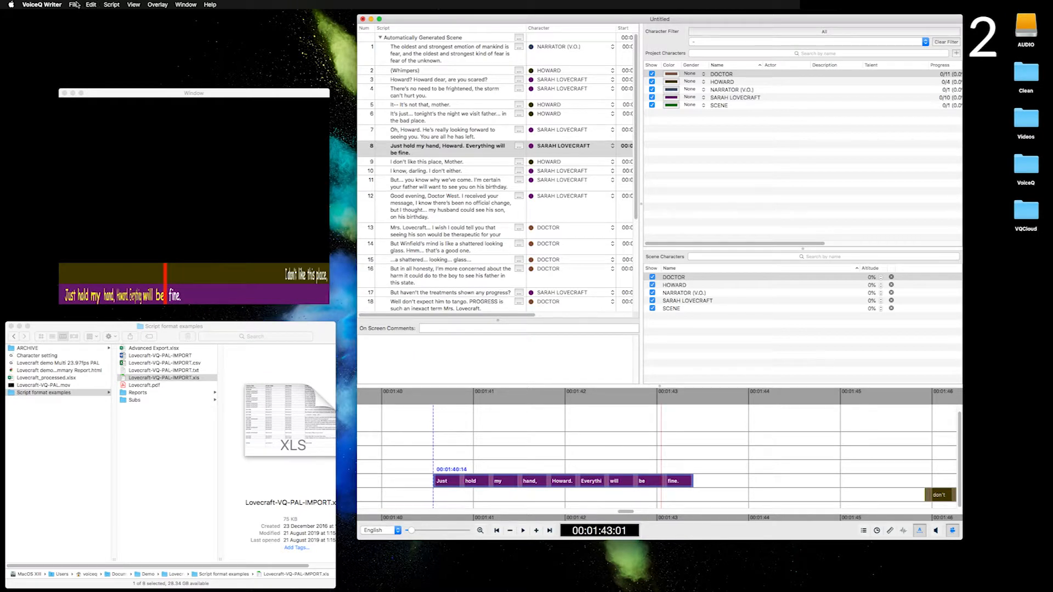
Step: Import Lovecraft-VQ-PAL.mov with its English audio track and update the project frame rate to match the media
{"action": "left_click", "coordinate": [58, 409]}
{"action": "left_click", "coordinate": [62, 386]}
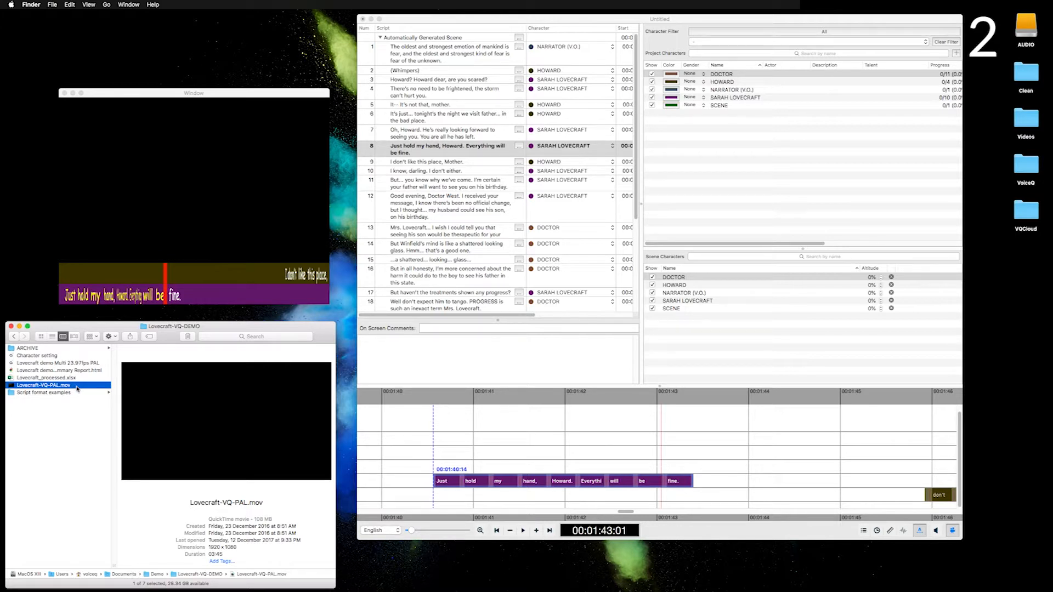
{"action": "left_click_drag", "start_coordinate": [67, 389], "coordinate": [550, 442]}
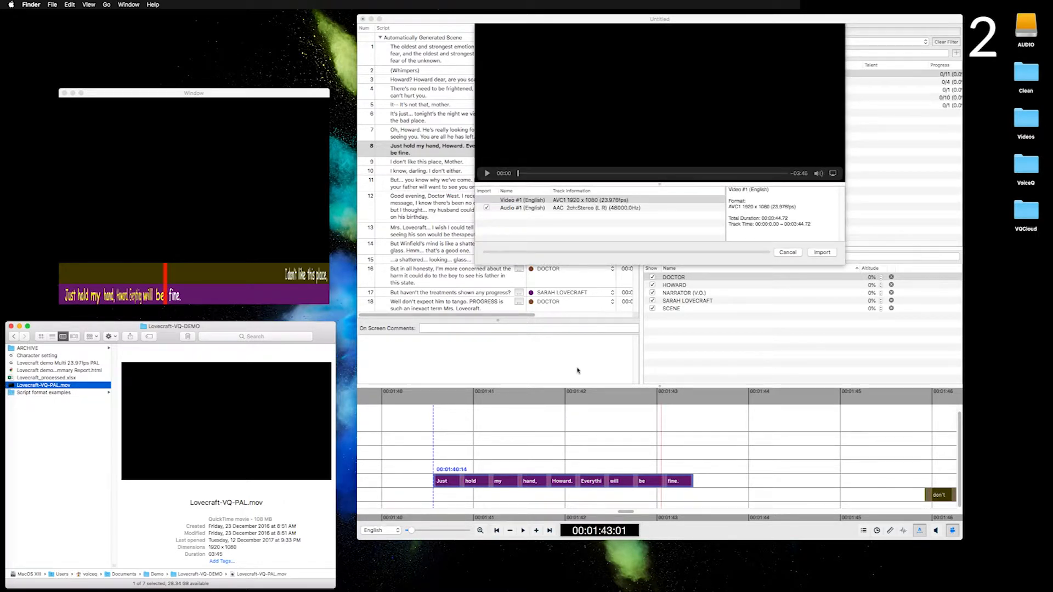
{"action": "left_click", "coordinate": [583, 173]}
{"action": "mouse_move", "coordinate": [583, 174]}
{"action": "left_mouse_down"}
{"action": "mouse_move", "coordinate": [713, 173]}
{"action": "mouse_move", "coordinate": [599, 174]}
{"action": "left_mouse_up"}
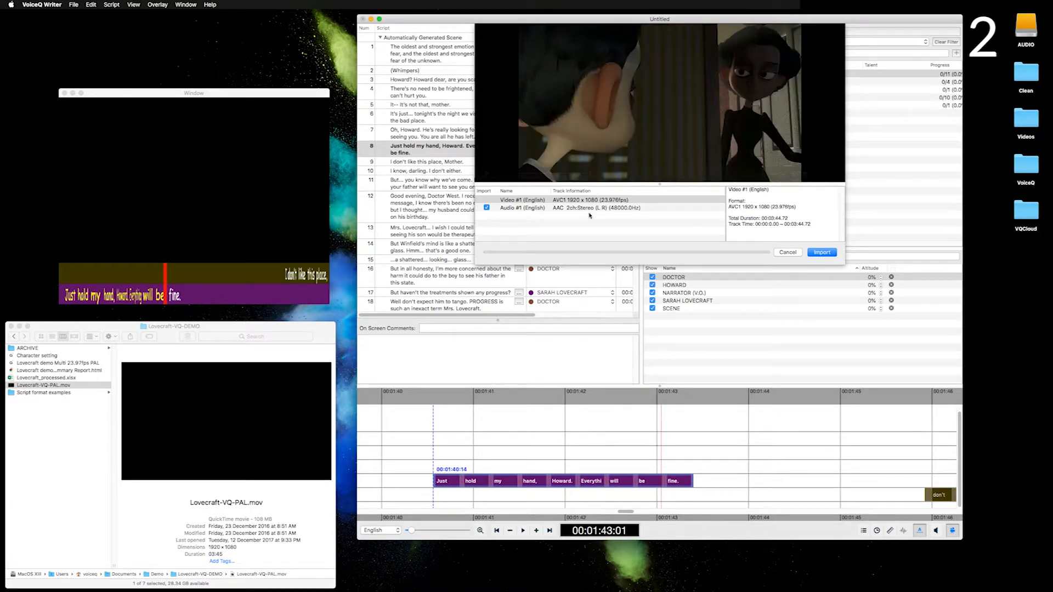
{"action": "left_click", "coordinate": [825, 253]}
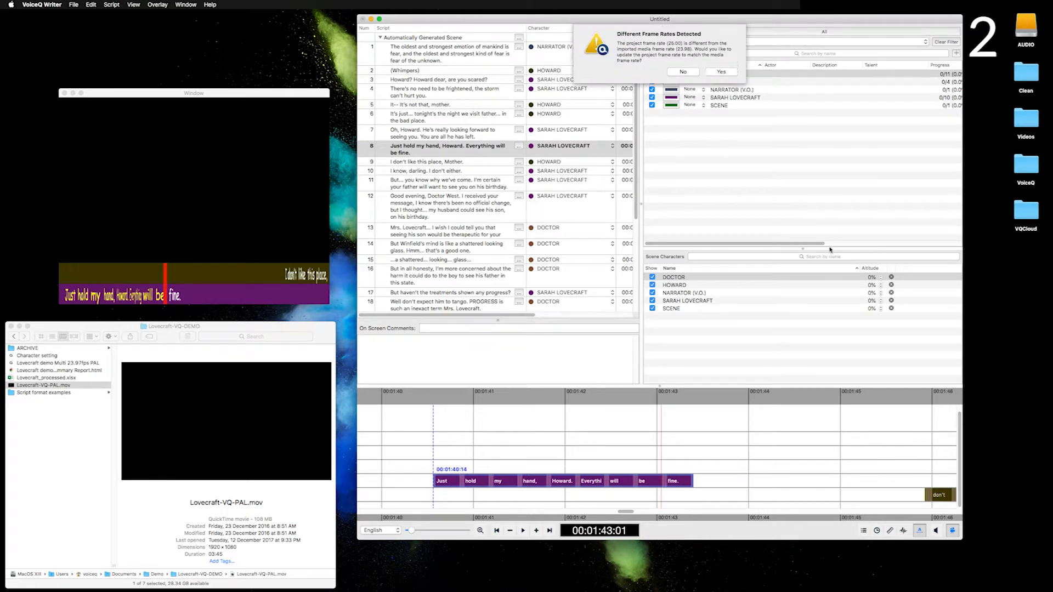
{"action": "left_click", "coordinate": [721, 72]}
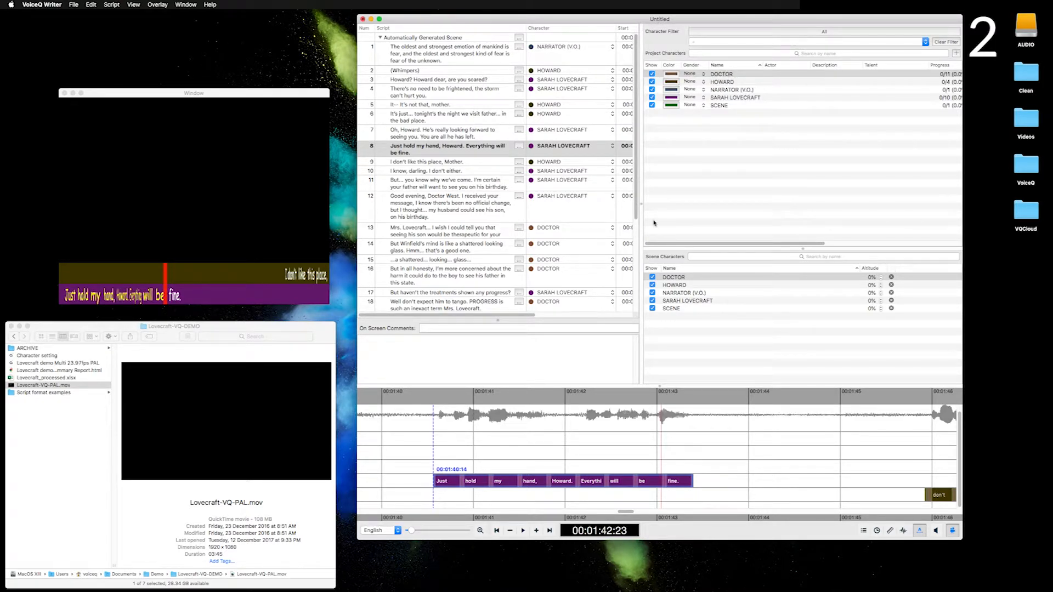
Step: Widen the script list to show the start, end and duration columns, and select line 6
{"action": "left_click_drag", "start_coordinate": [641, 211], "coordinate": [756, 212]}
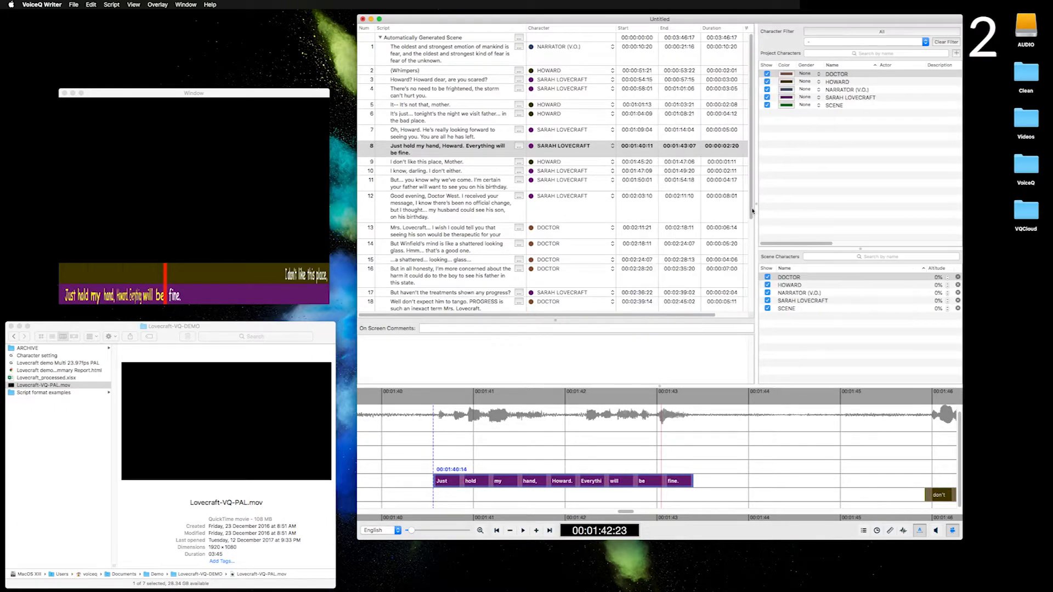
{"action": "left_click", "coordinate": [461, 116]}
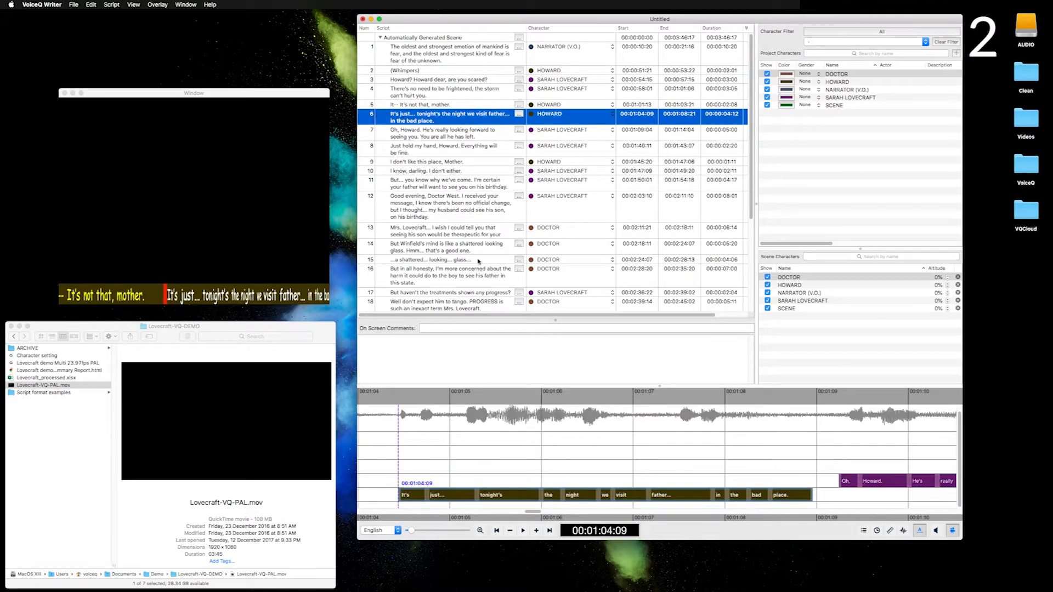
Step: Select script line 13 and briefly play it to check the dialogue against the video
{"action": "left_click", "coordinate": [467, 232]}
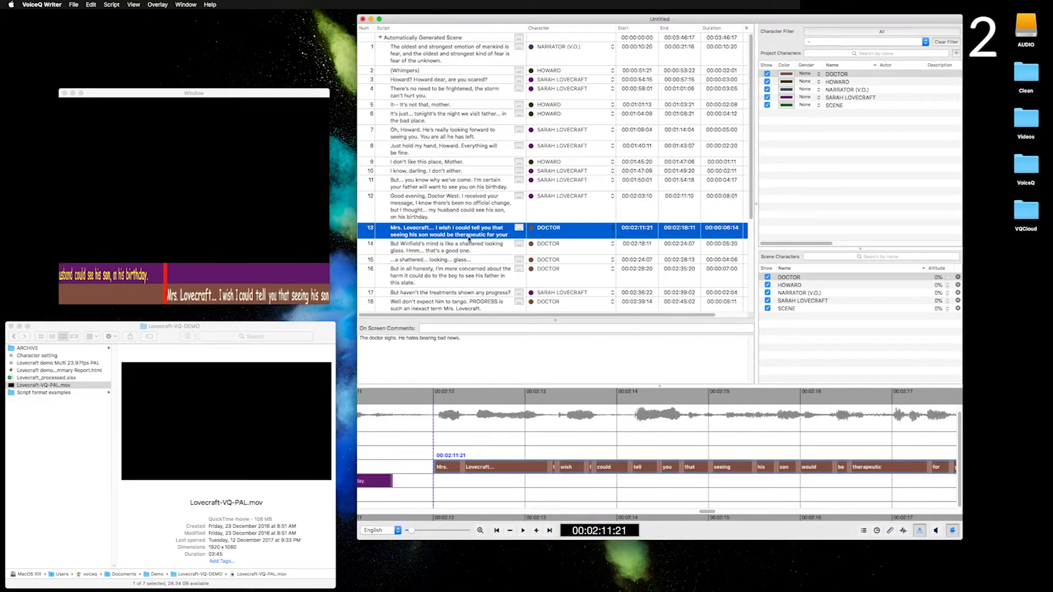
{"action": "key", "text": "space"}
{"action": "key", "text": "space"}
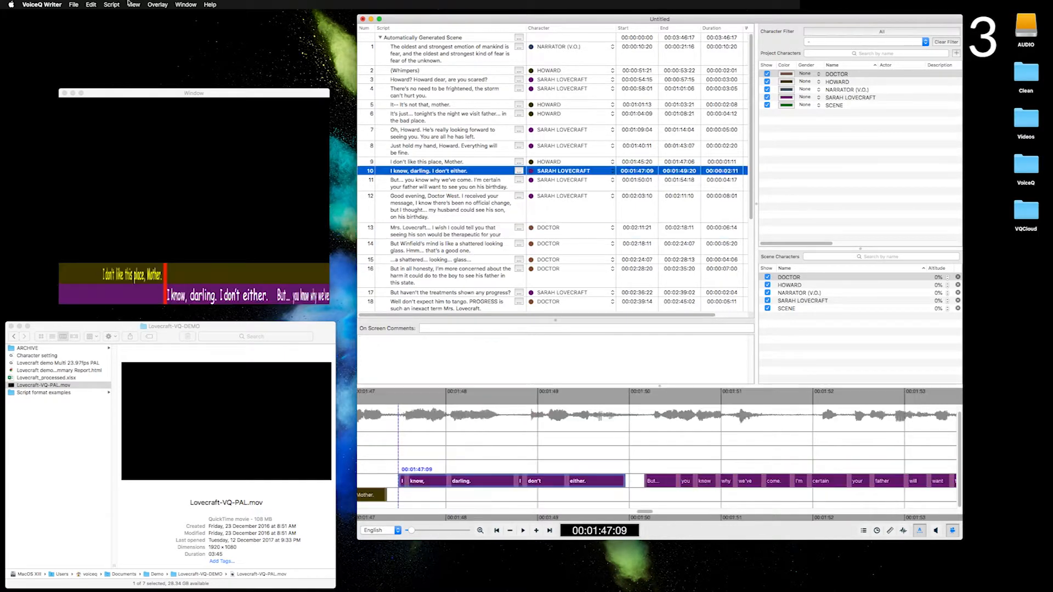
Step: Open the project settings and scrub the media file's video preview to 00:16
{"action": "left_click", "coordinate": [184, 4]}
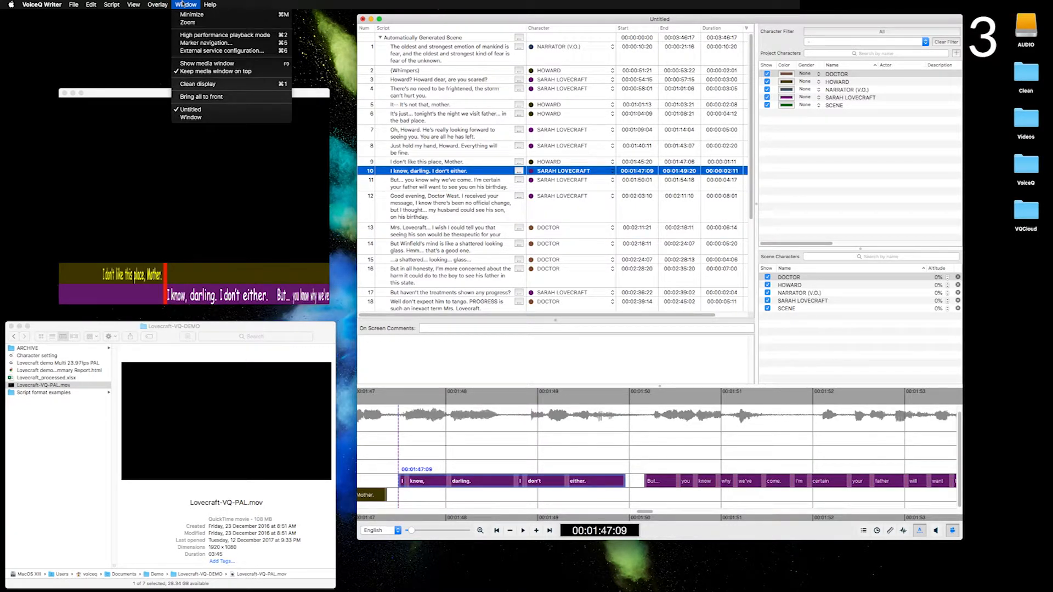
{"action": "mouse_move", "coordinate": [137, 4]}
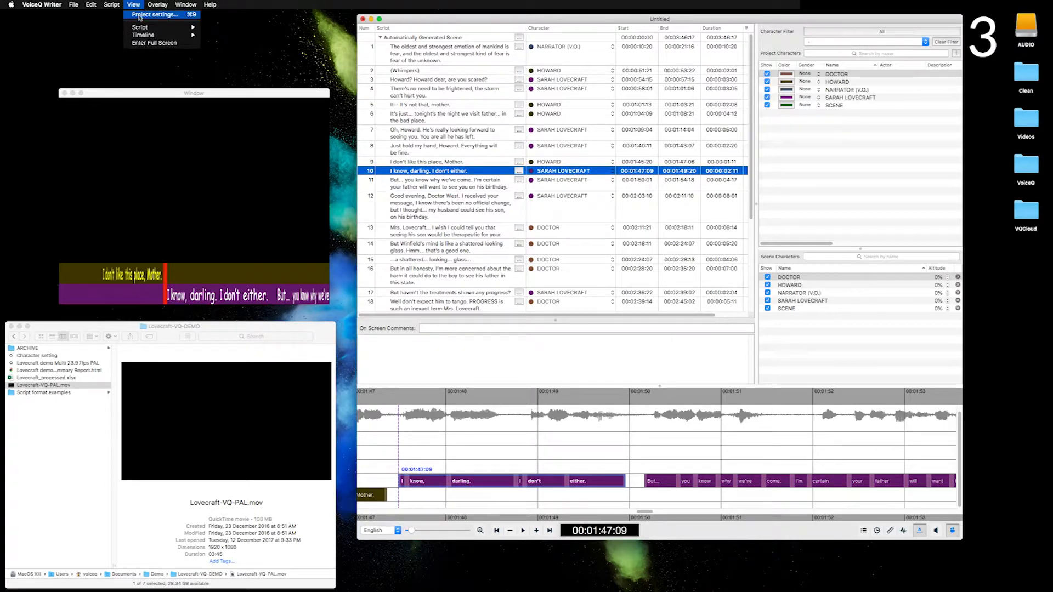
{"action": "left_click", "coordinate": [138, 14]}
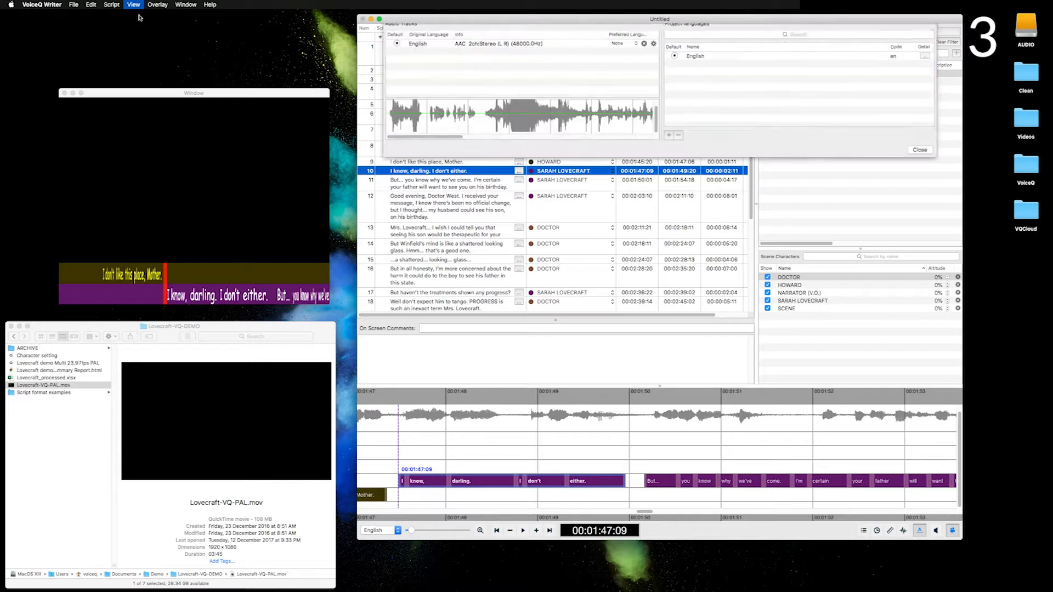
{"action": "left_click_drag", "start_coordinate": [742, 158], "coordinate": [752, 160]}
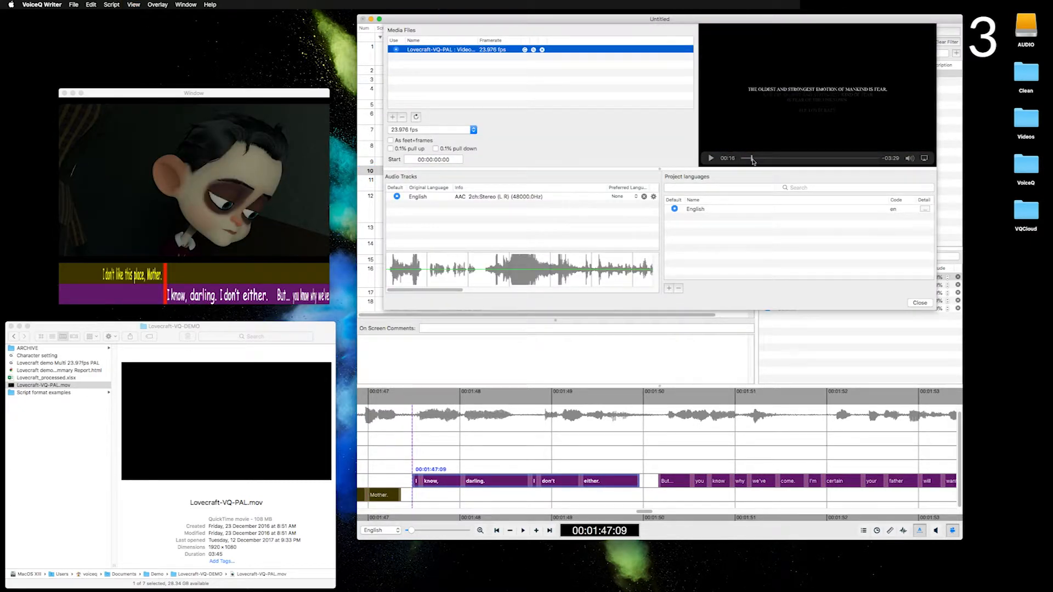
{"action": "left_click", "coordinate": [698, 243]}
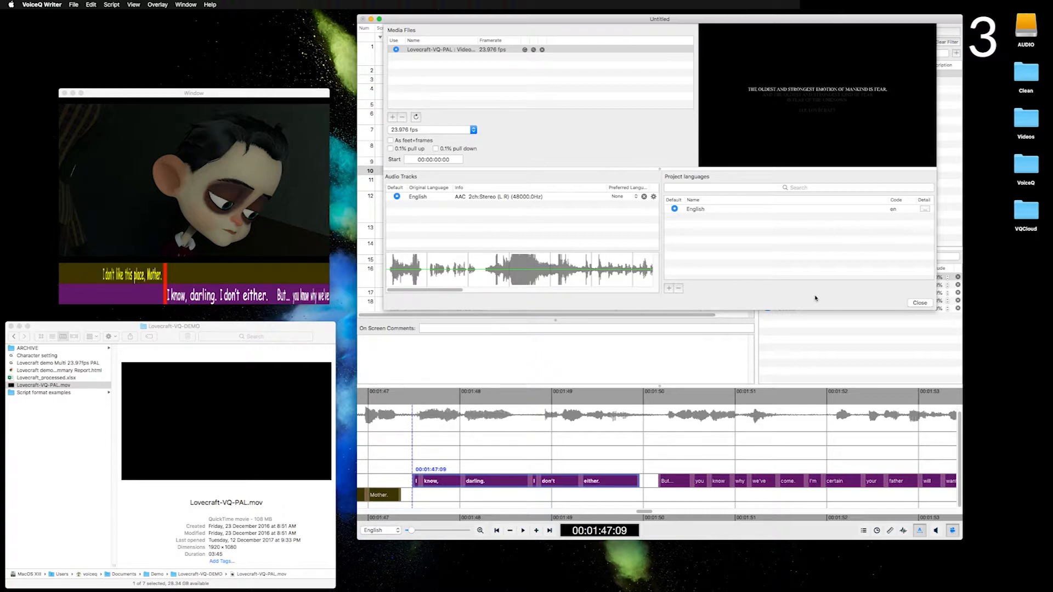
Step: Add French (fr) to the project languages
{"action": "left_click", "coordinate": [669, 289]}
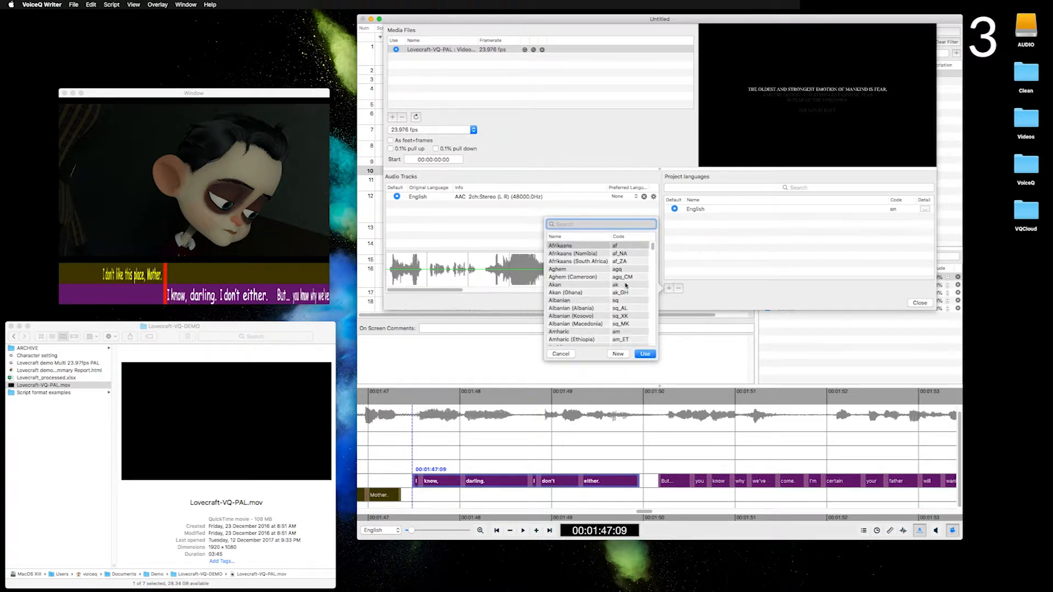
{"action": "type", "text": "French"}
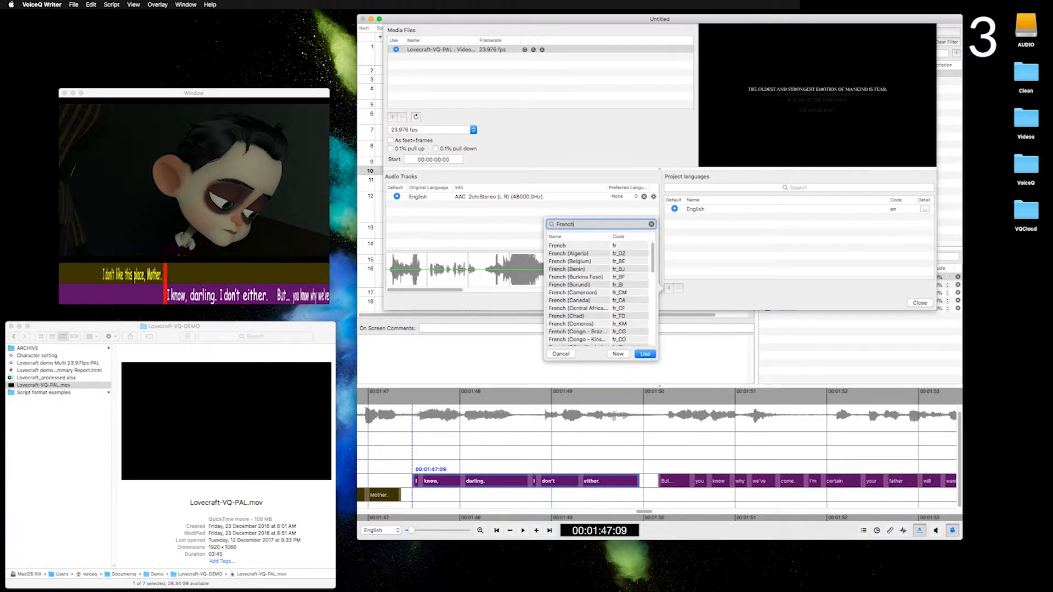
{"action": "left_click", "coordinate": [612, 246]}
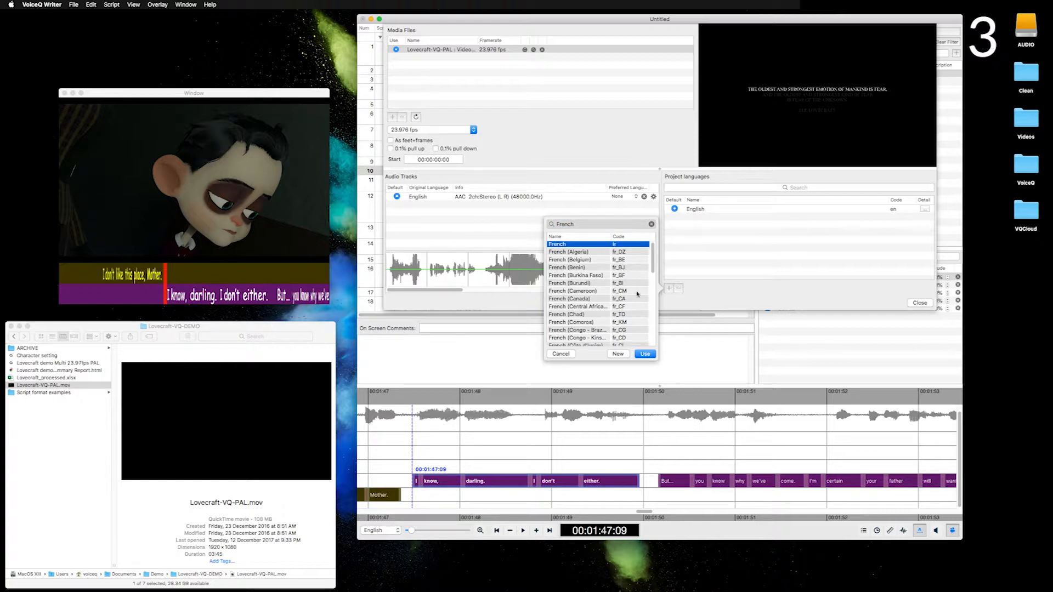
{"action": "left_click", "coordinate": [645, 354]}
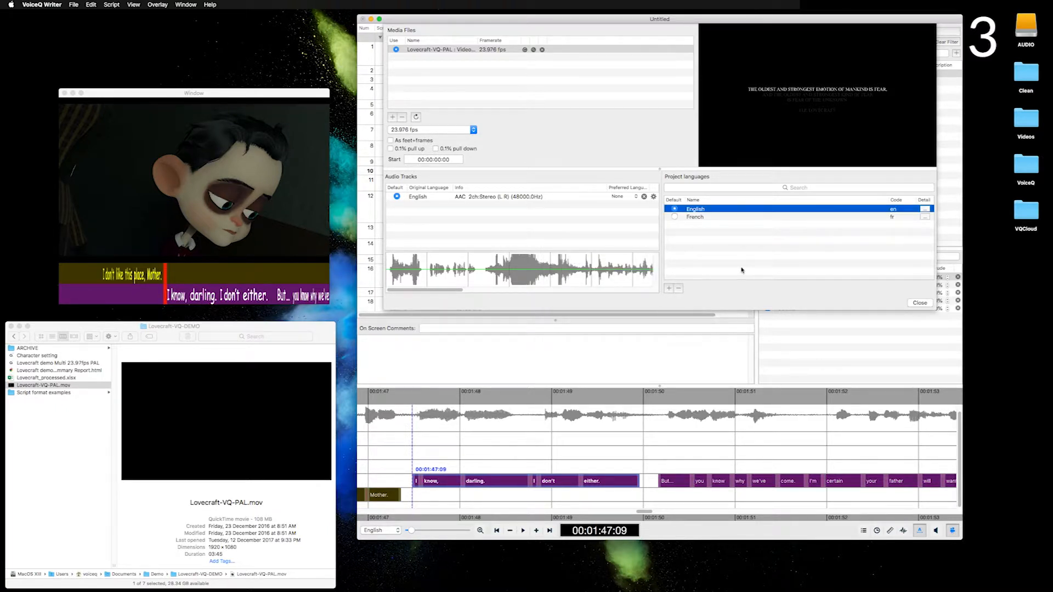
Step: Set the preferred language of the English audio track to English
{"action": "left_click", "coordinate": [639, 230]}
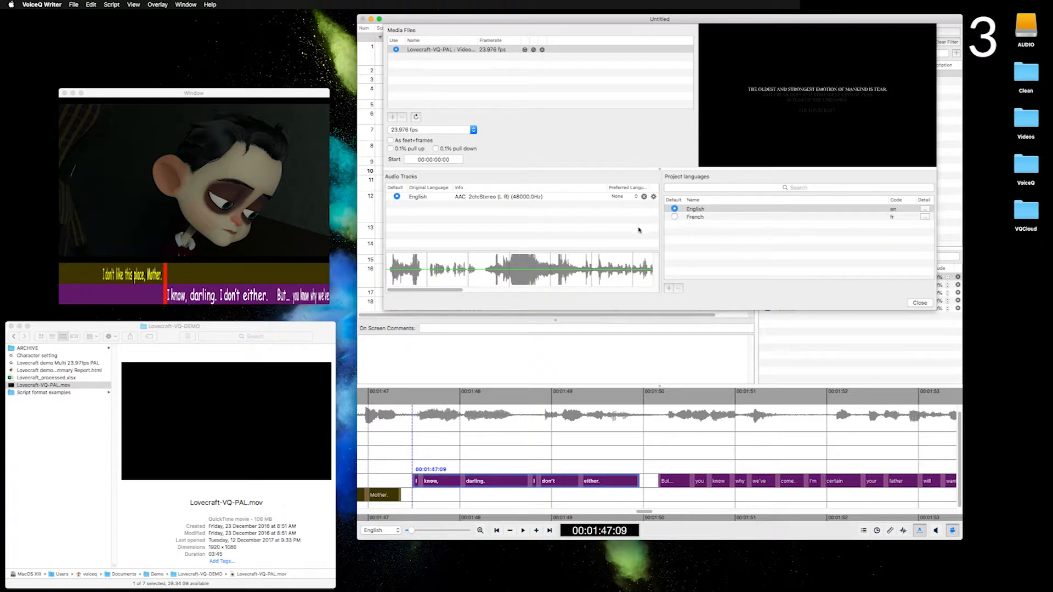
{"action": "left_click", "coordinate": [625, 197]}
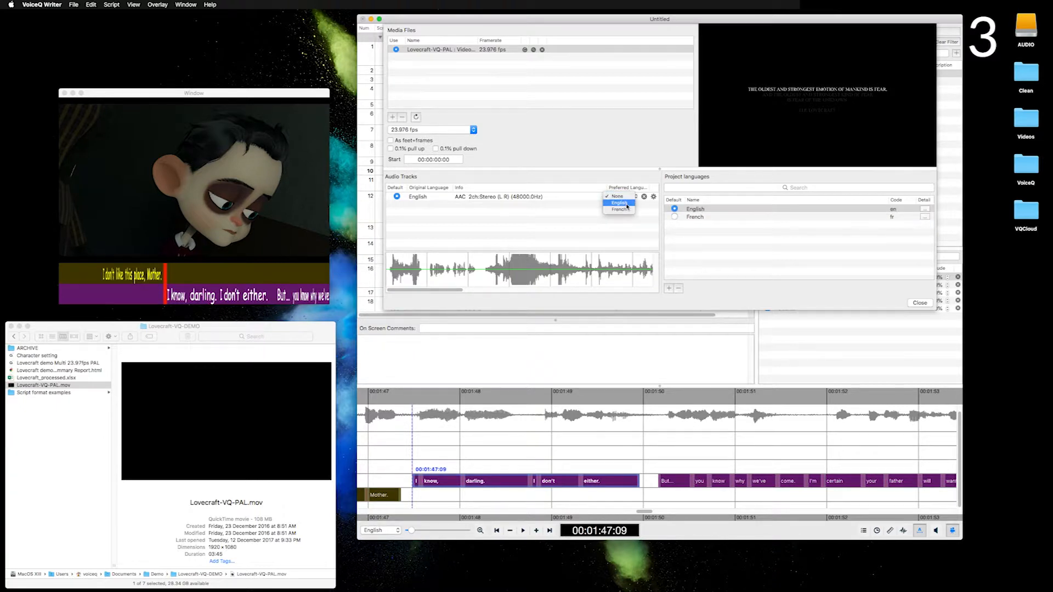
{"action": "left_click", "coordinate": [627, 204]}
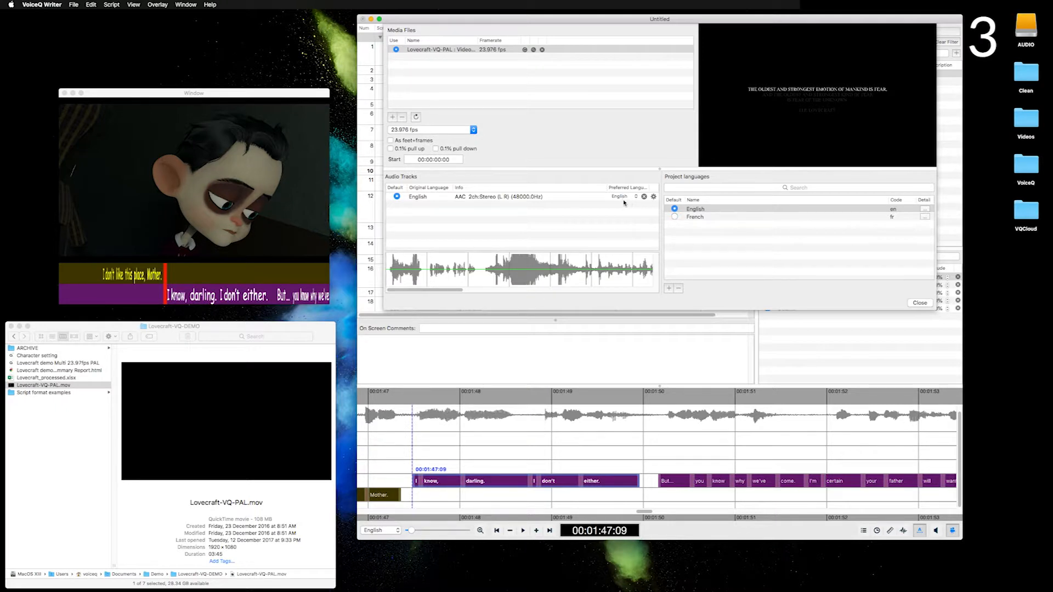
Step: Set the project start time to 01:00:00:00, shift all the scenes to match, and close the project settings
{"action": "left_click", "coordinate": [423, 159]}
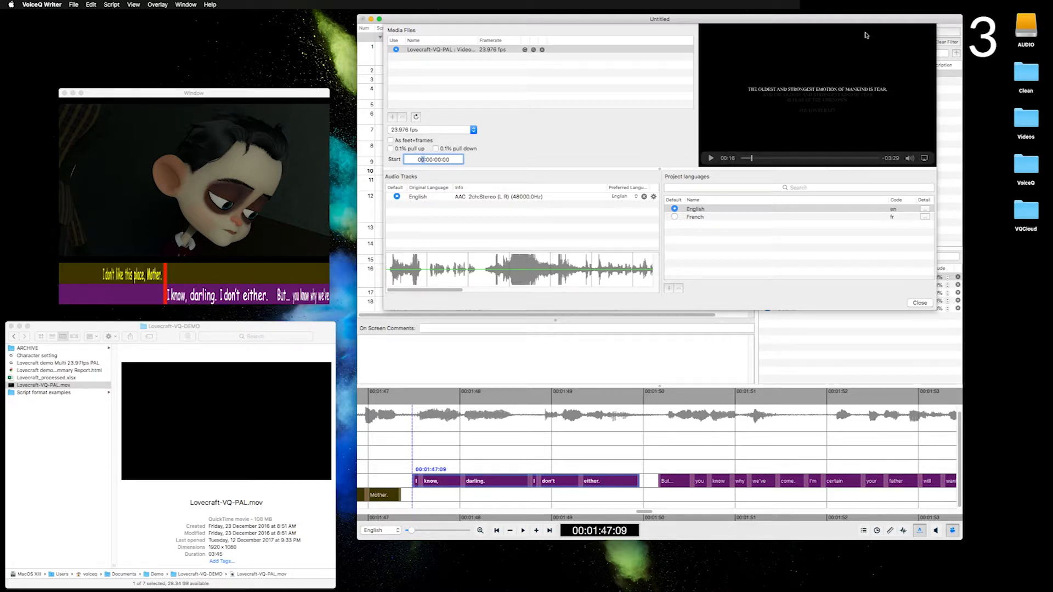
{"action": "type", "text": "1"}
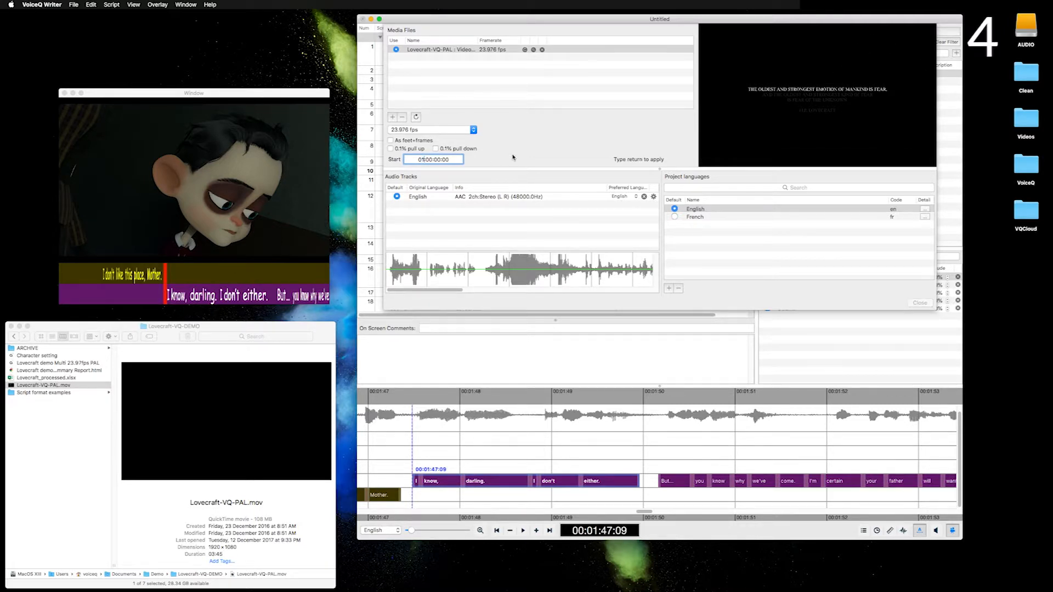
{"action": "key", "text": "Return"}
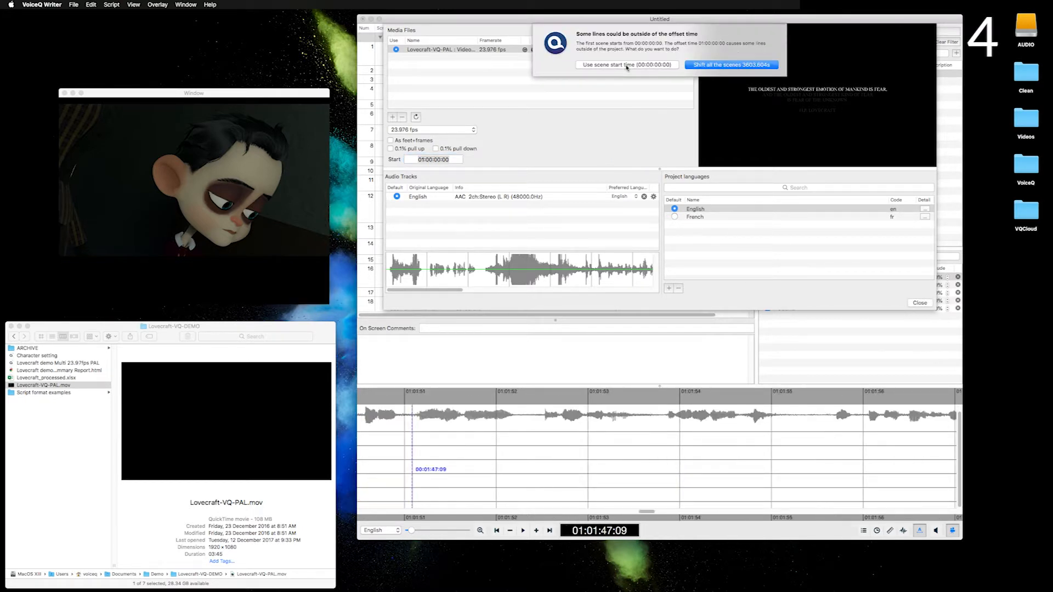
{"action": "left_click", "coordinate": [719, 67]}
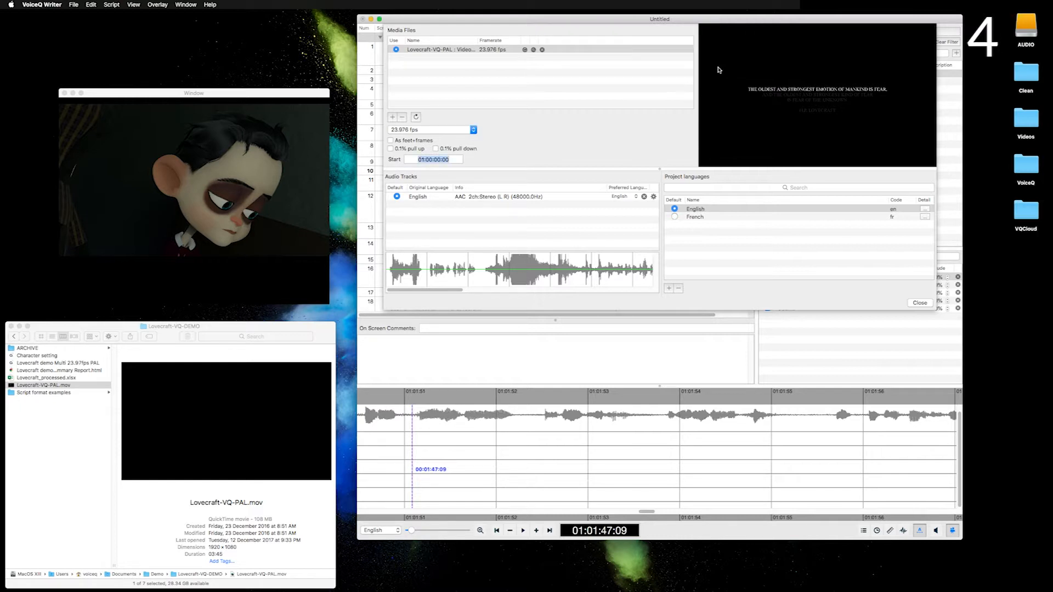
{"action": "left_click", "coordinate": [920, 303]}
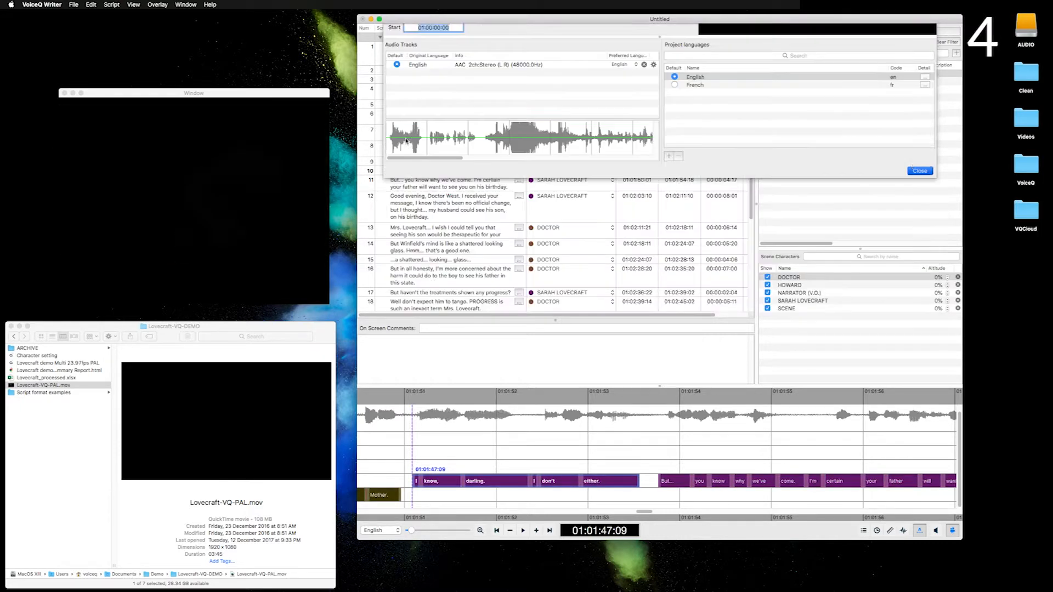
Step: Step through script lines between 1 and 12 to check their shifted times against the video and timeline
{"action": "left_click", "coordinate": [482, 53]}
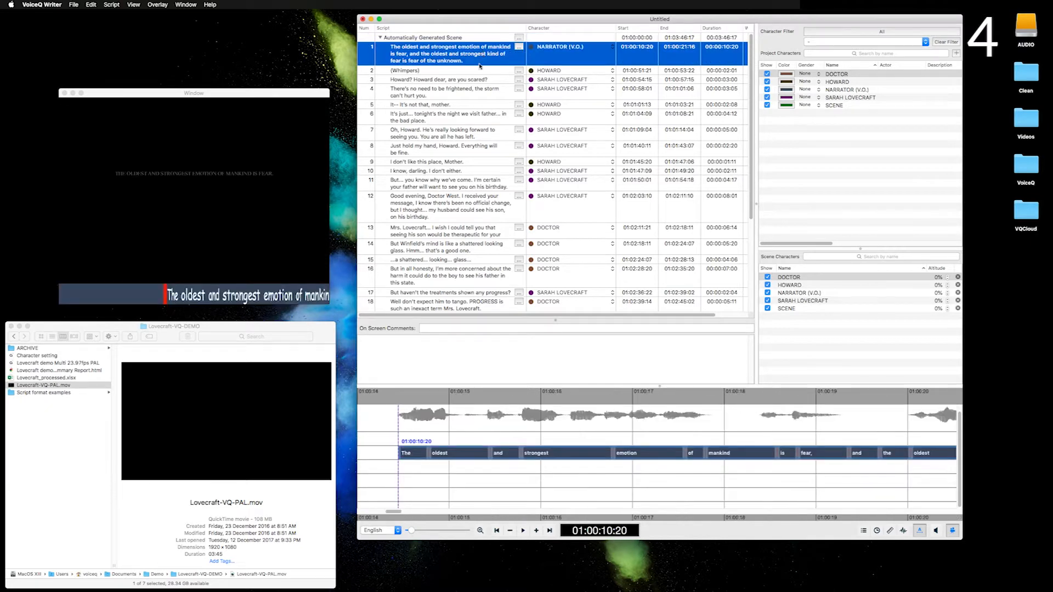
{"action": "left_click", "coordinate": [480, 71]}
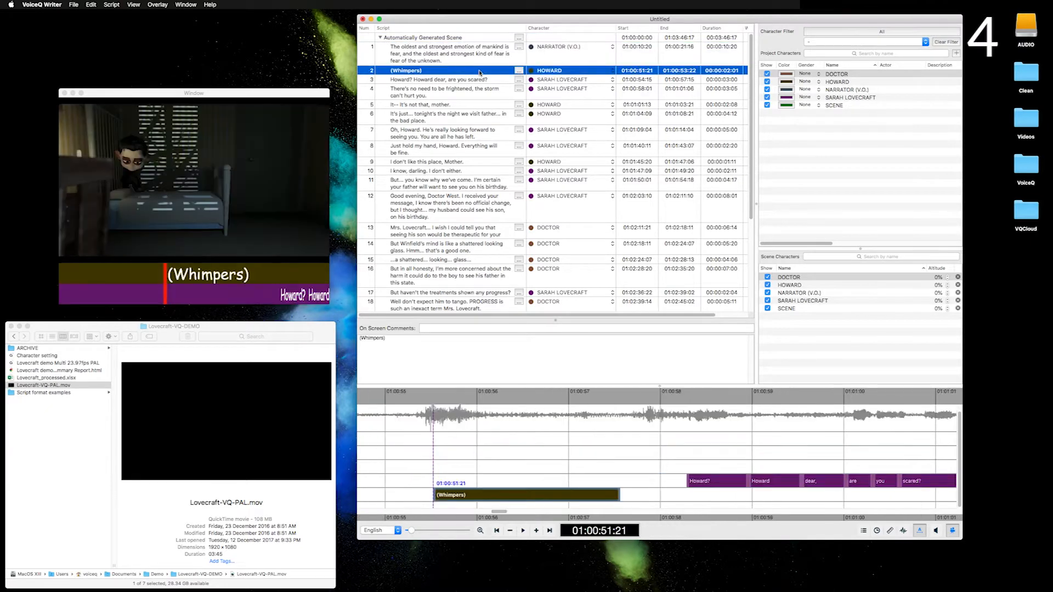
{"action": "left_click", "coordinate": [472, 81]}
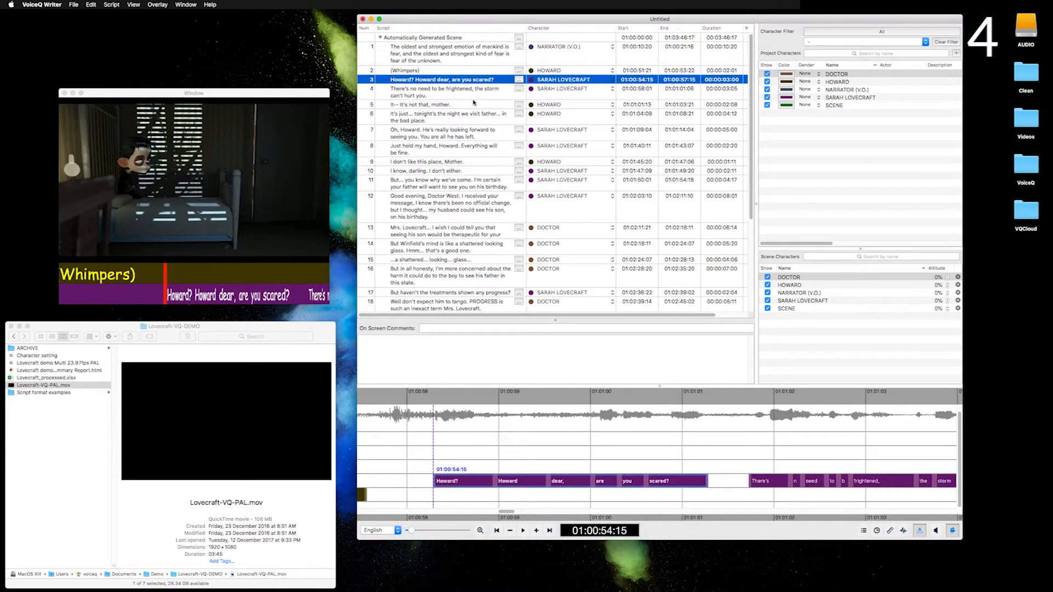
{"action": "left_click", "coordinate": [474, 103]}
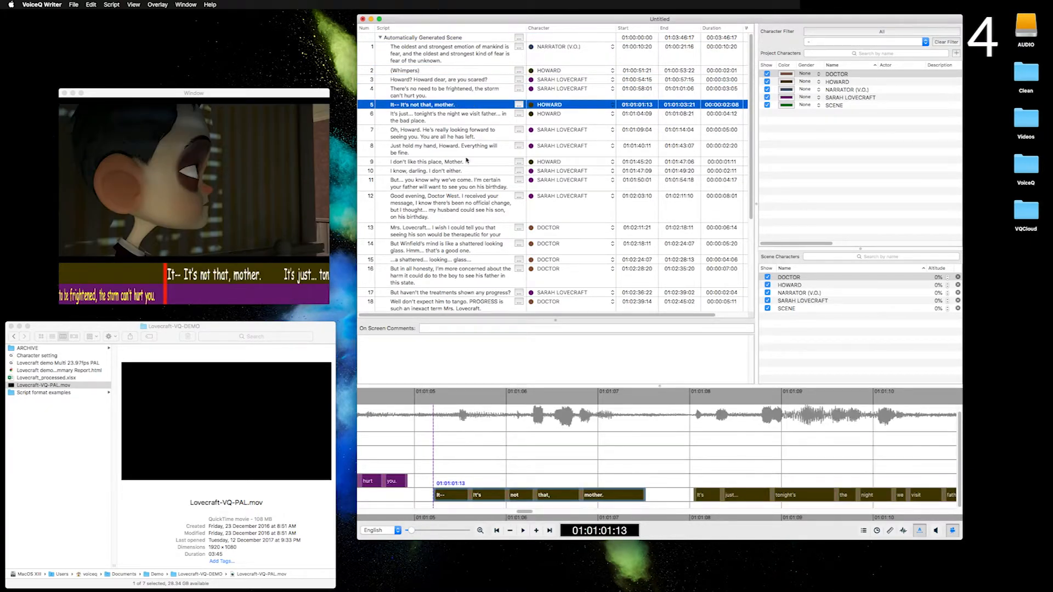
{"action": "left_click", "coordinate": [467, 161]}
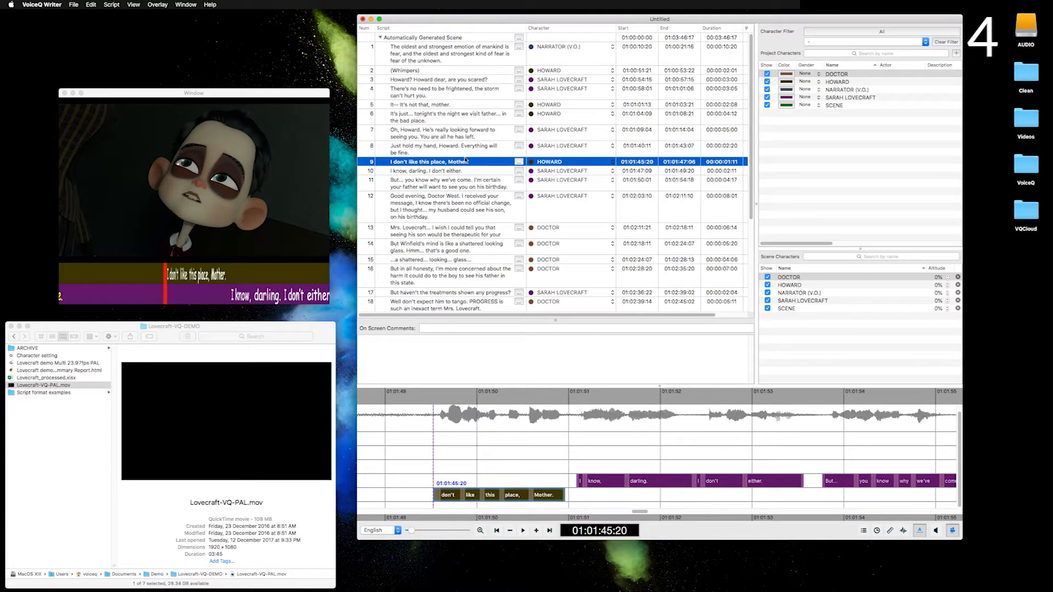
{"action": "left_click", "coordinate": [466, 189]}
{"action": "left_click", "coordinate": [474, 221]}
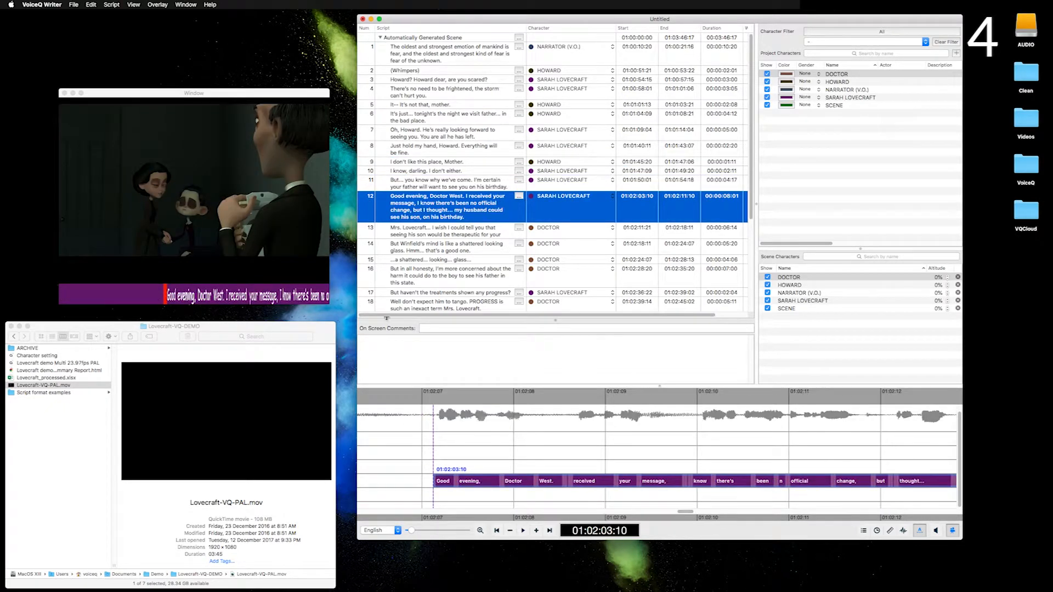
Step: Increase the scroll speed of the rythmoband text slightly and select line 13 to preview it
{"action": "left_click", "coordinate": [254, 300]}
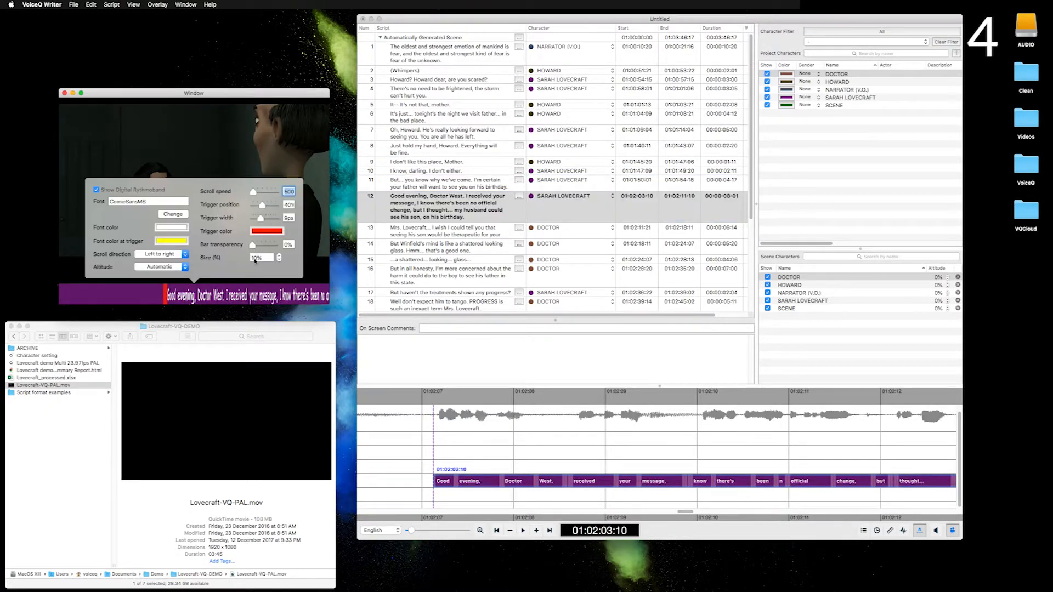
{"action": "left_click_drag", "start_coordinate": [254, 193], "coordinate": [255, 193]}
{"action": "double_click", "coordinate": [464, 220]}
{"action": "left_click", "coordinate": [458, 230]}
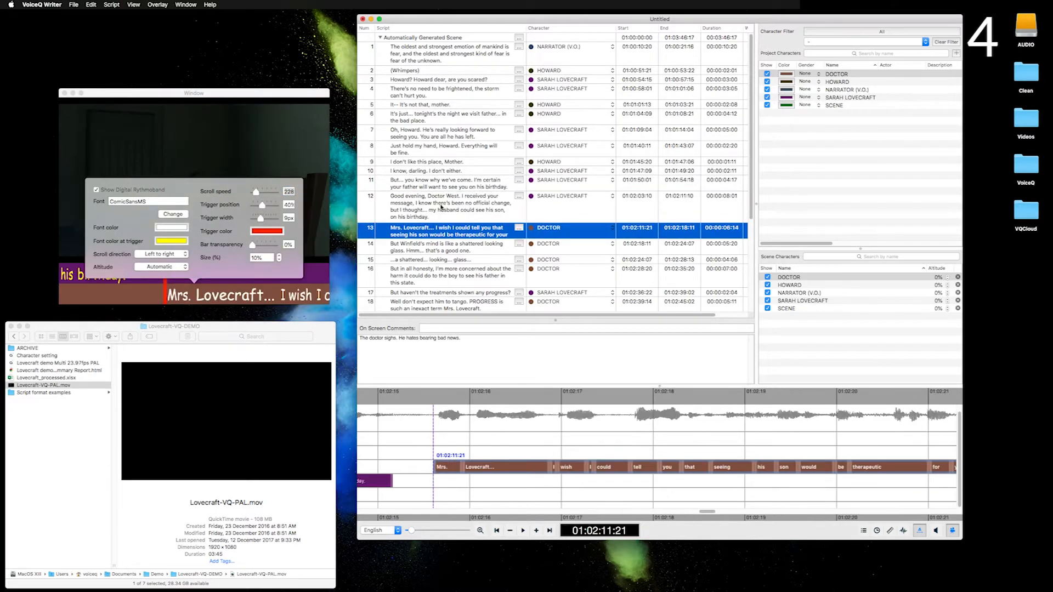
Step: Play script line 12 to review the rythmoband scrolling, and dismiss the rythmoband settings
{"action": "left_click", "coordinate": [441, 207]}
{"action": "key", "text": "space"}
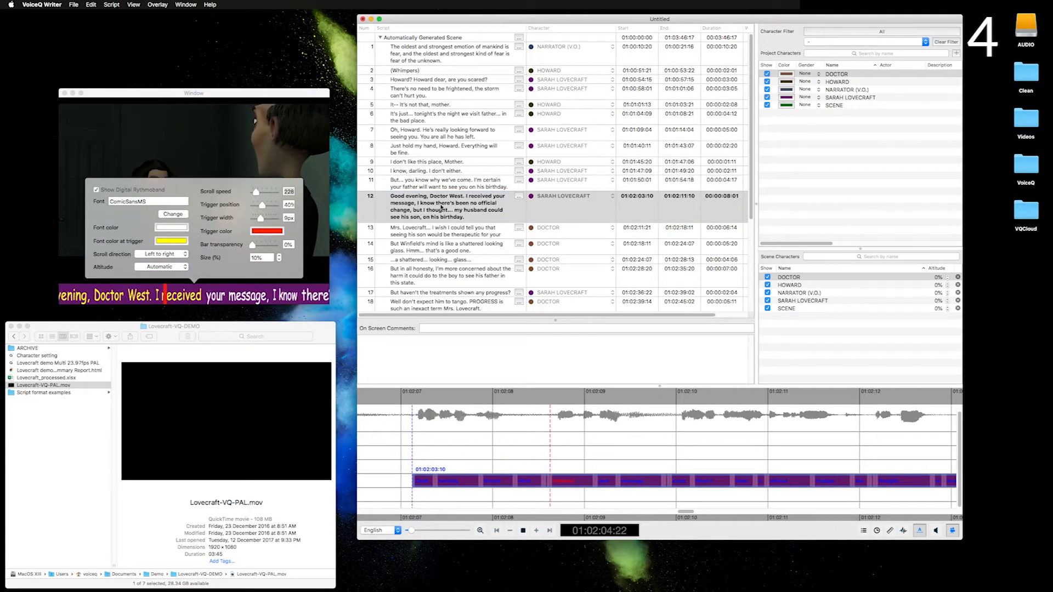
{"action": "left_click", "coordinate": [138, 143]}
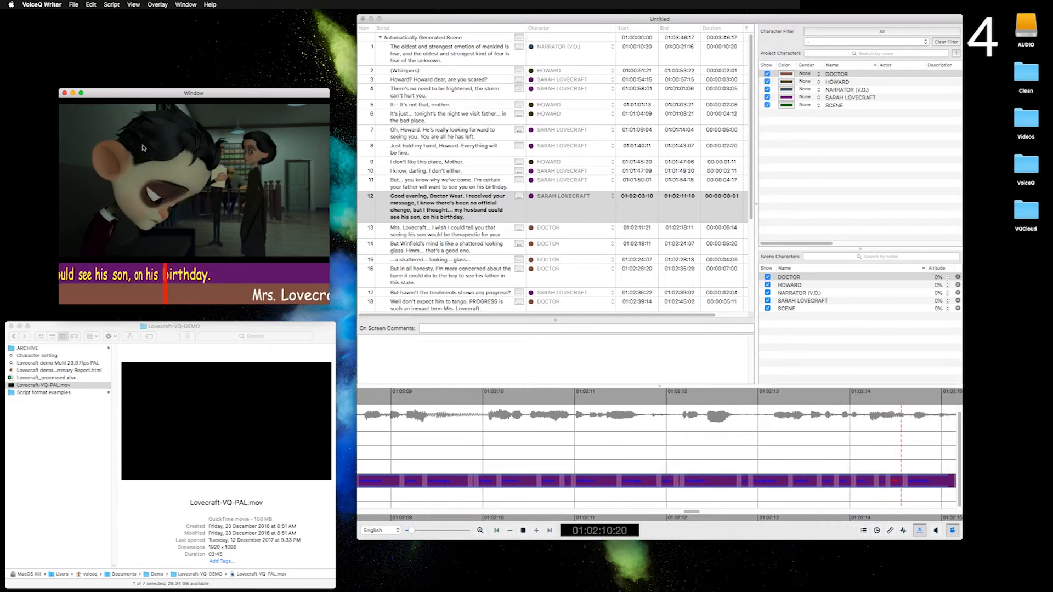
Step: Turn on high performance playback mode and play the video in the media window, moved higher on the desktop
{"action": "left_click", "coordinate": [186, 4]}
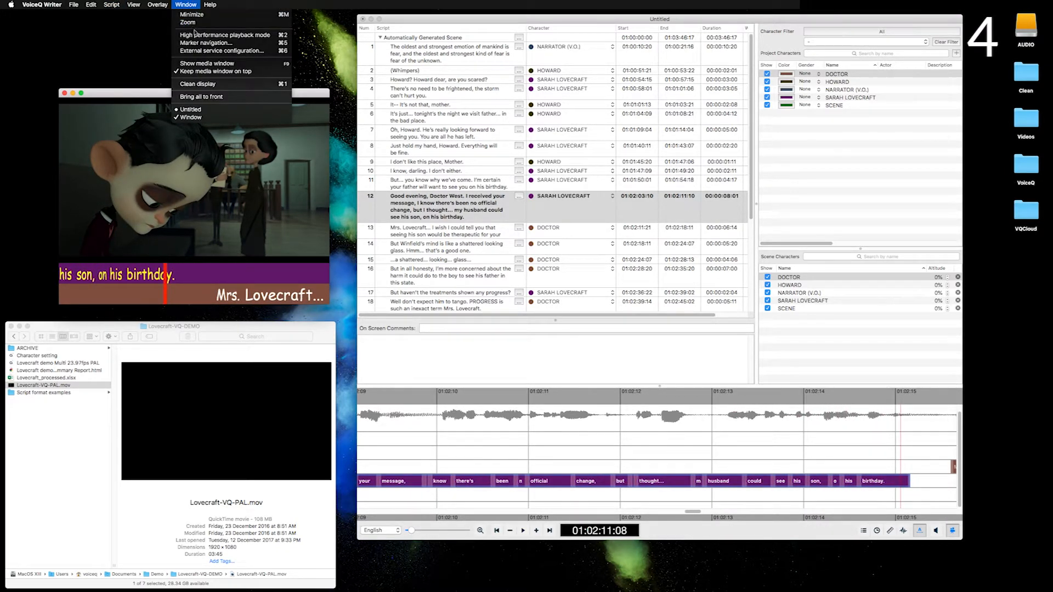
{"action": "left_click", "coordinate": [262, 85]}
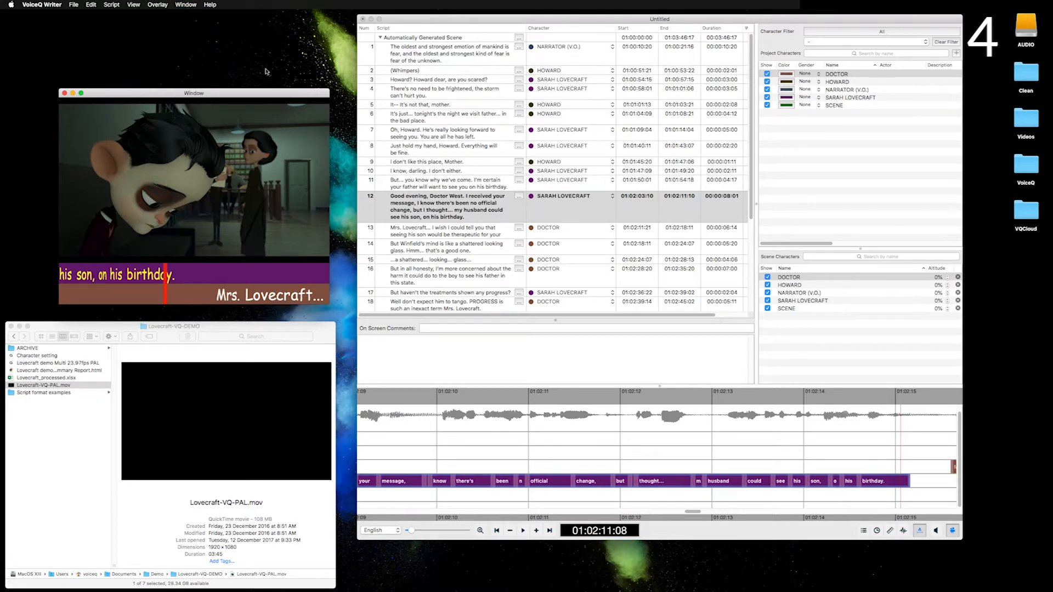
{"action": "left_click_drag", "start_coordinate": [291, 95], "coordinate": [287, 44]}
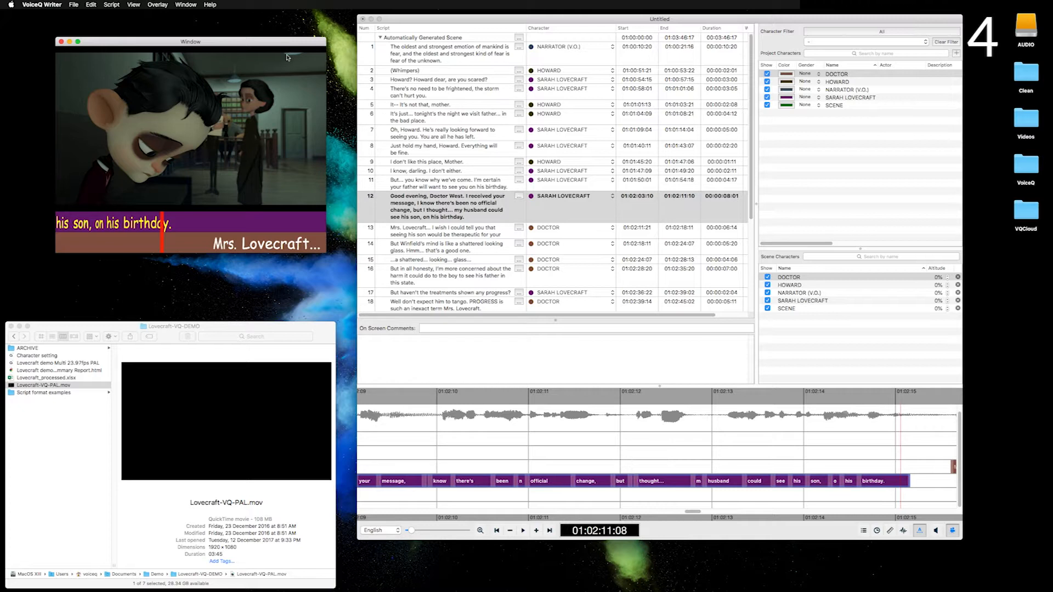
{"action": "key", "text": "space"}
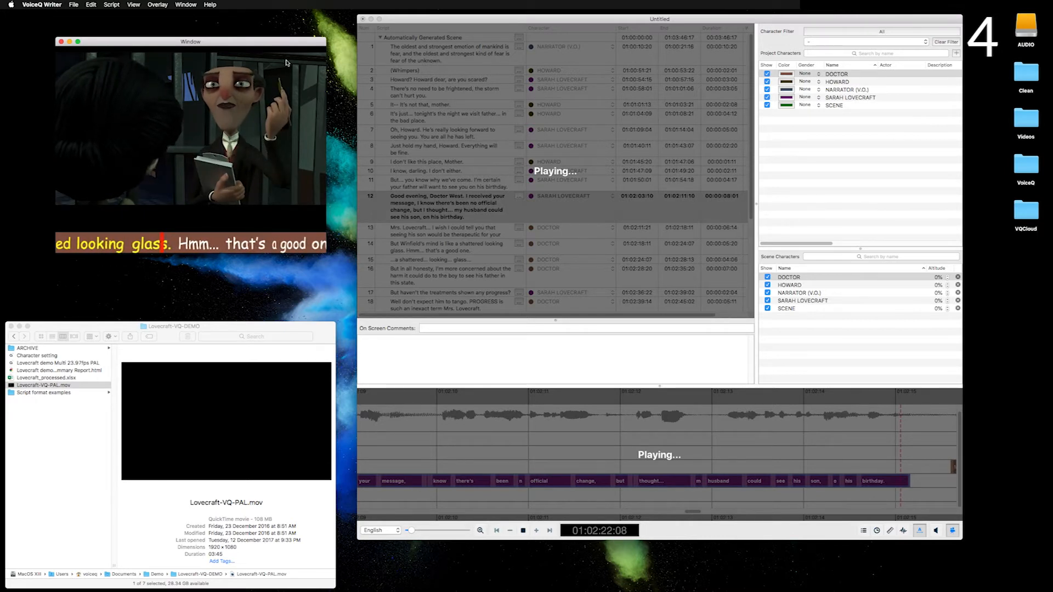
{"action": "key", "text": "space"}
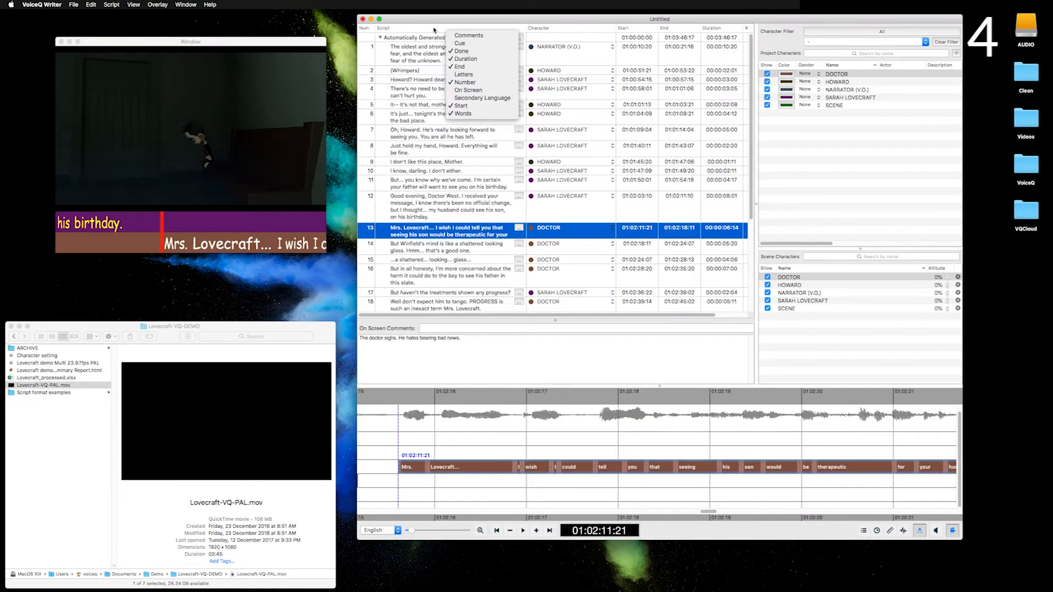
Step: Show the Secondary Language column in the script list and widen the Script column
{"action": "left_click", "coordinate": [435, 30]}
{"action": "right_click", "coordinate": [437, 31]}
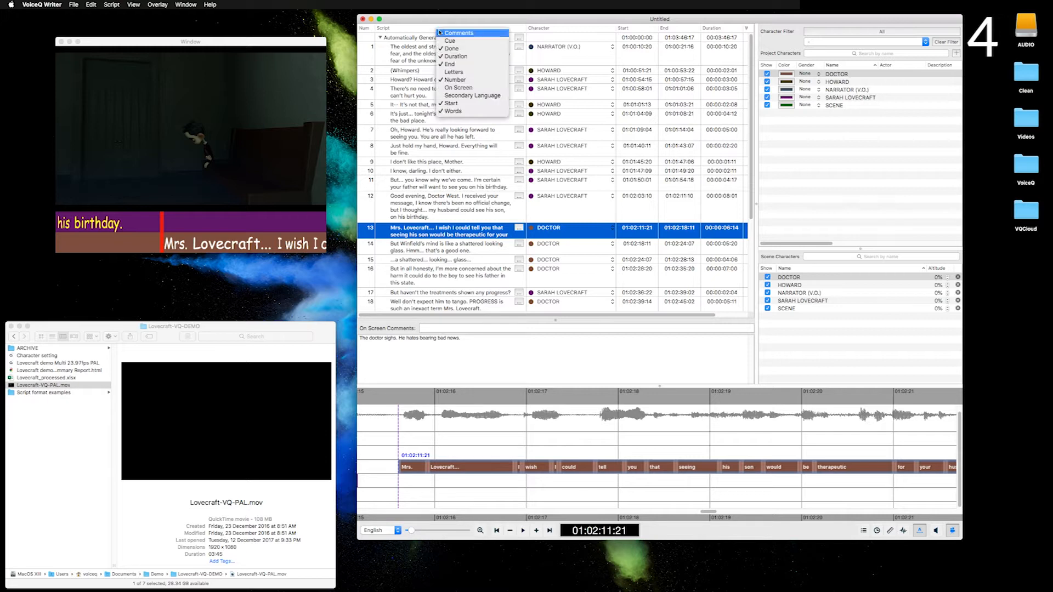
{"action": "left_click", "coordinate": [482, 96]}
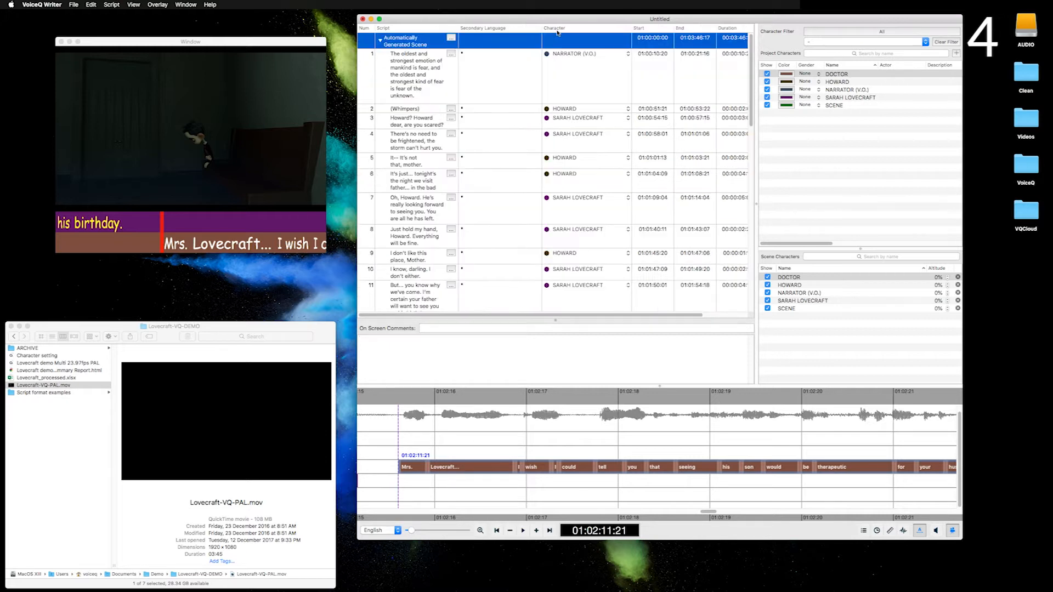
{"action": "left_click_drag", "start_coordinate": [458, 28], "coordinate": [509, 28]}
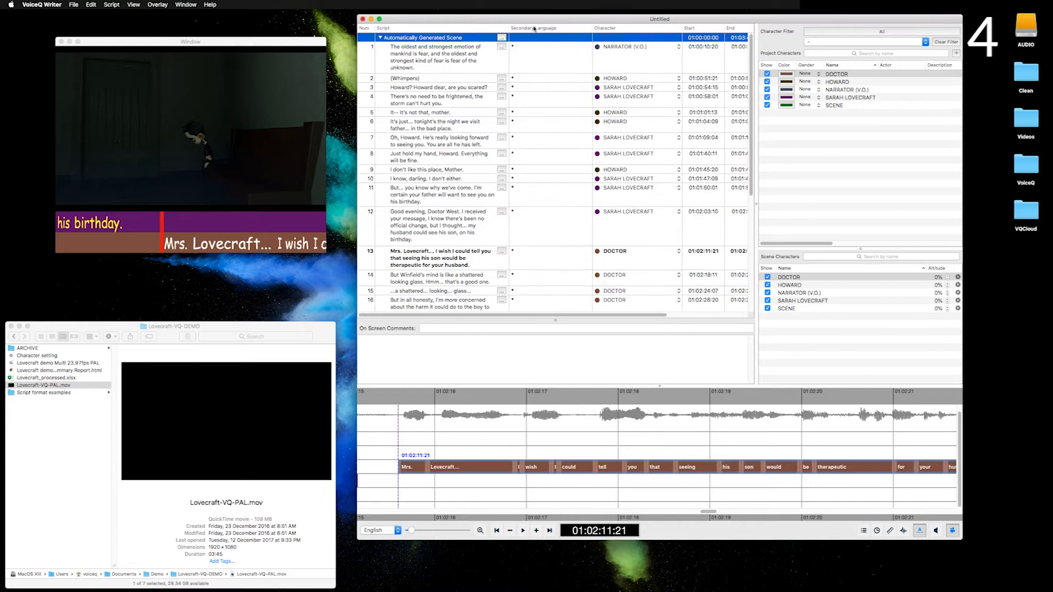
Step: Choose French as the secondary language and enter "Text" as its text for script line 1
{"action": "left_click", "coordinate": [554, 30]}
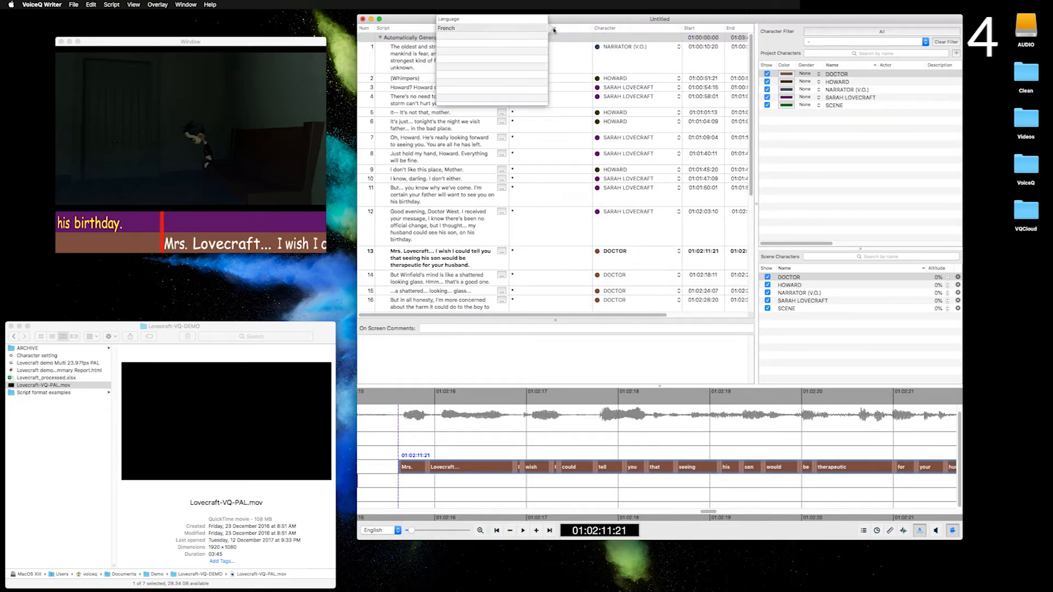
{"action": "left_click", "coordinate": [481, 32]}
{"action": "left_click", "coordinate": [513, 48]}
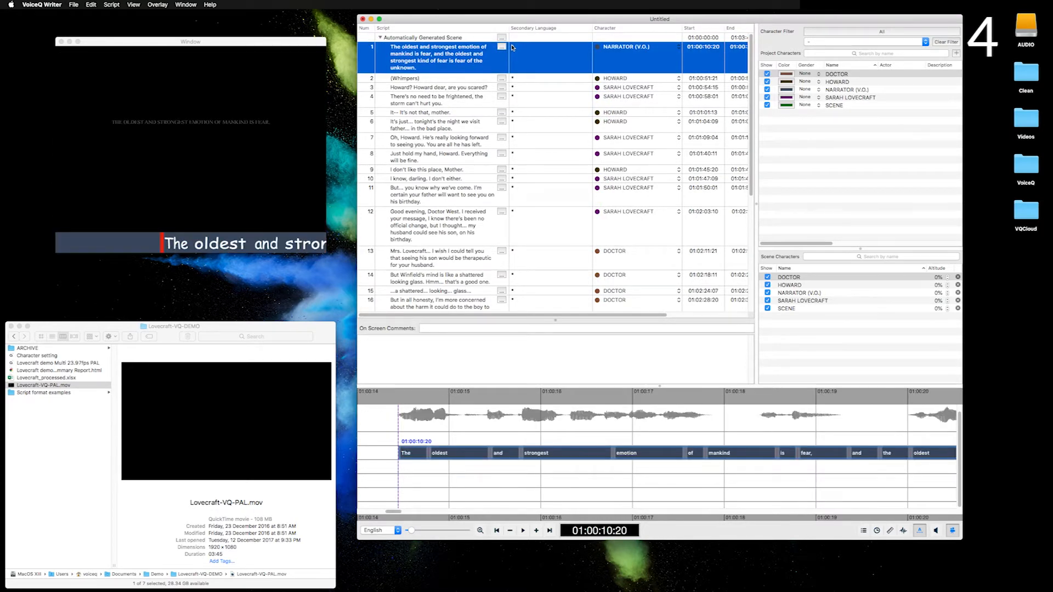
{"action": "left_click", "coordinate": [513, 48]}
{"action": "type", "text": "Text"}
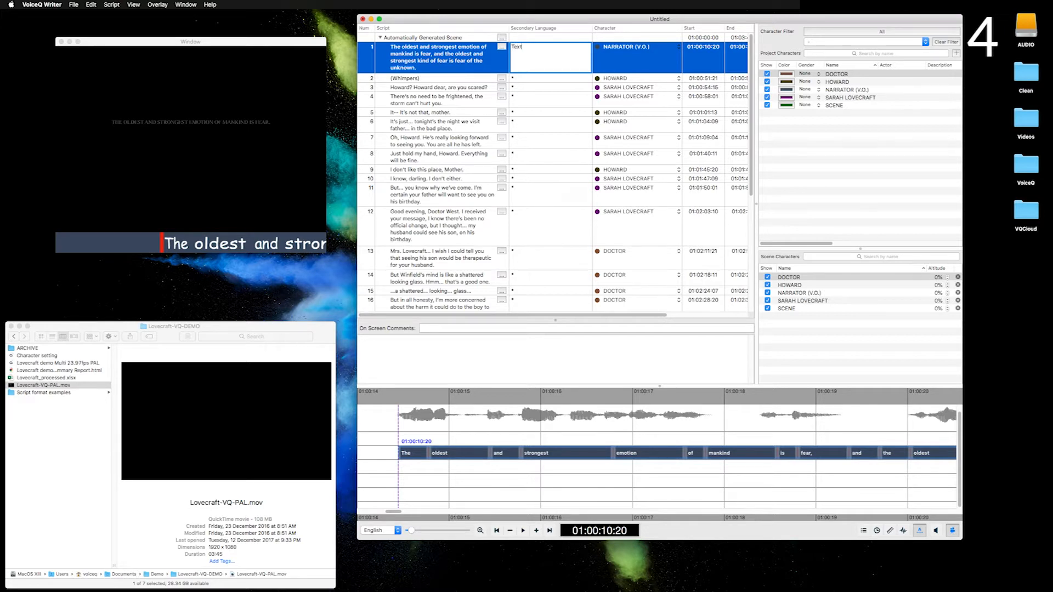
{"action": "key", "text": "Return"}
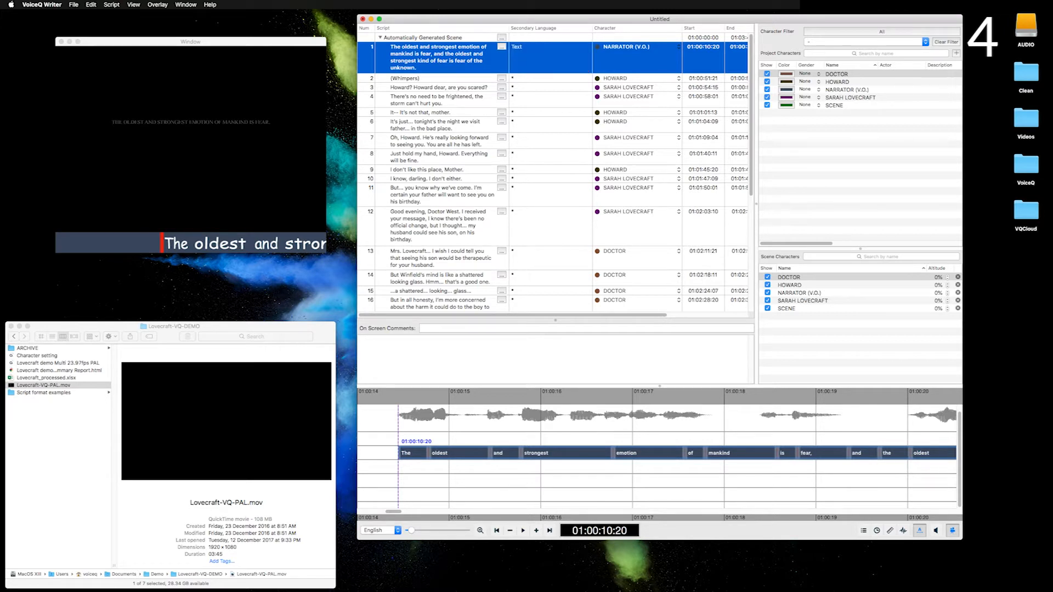
Step: Switch the project language to French and examine the script lines beside their English originals
{"action": "left_click", "coordinate": [396, 530]}
{"action": "left_click", "coordinate": [394, 542]}
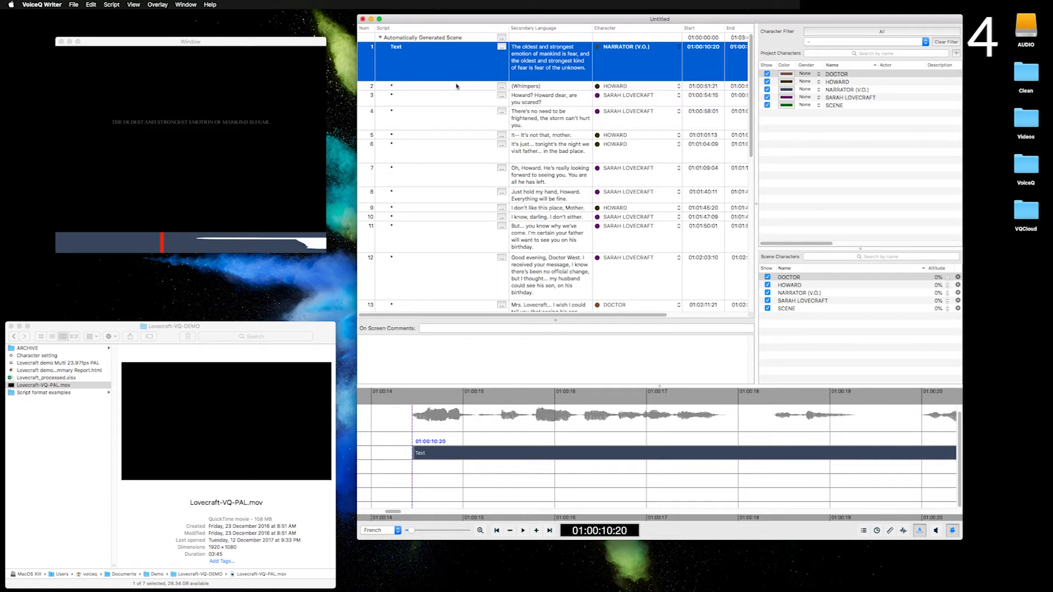
{"action": "left_click", "coordinate": [458, 86]}
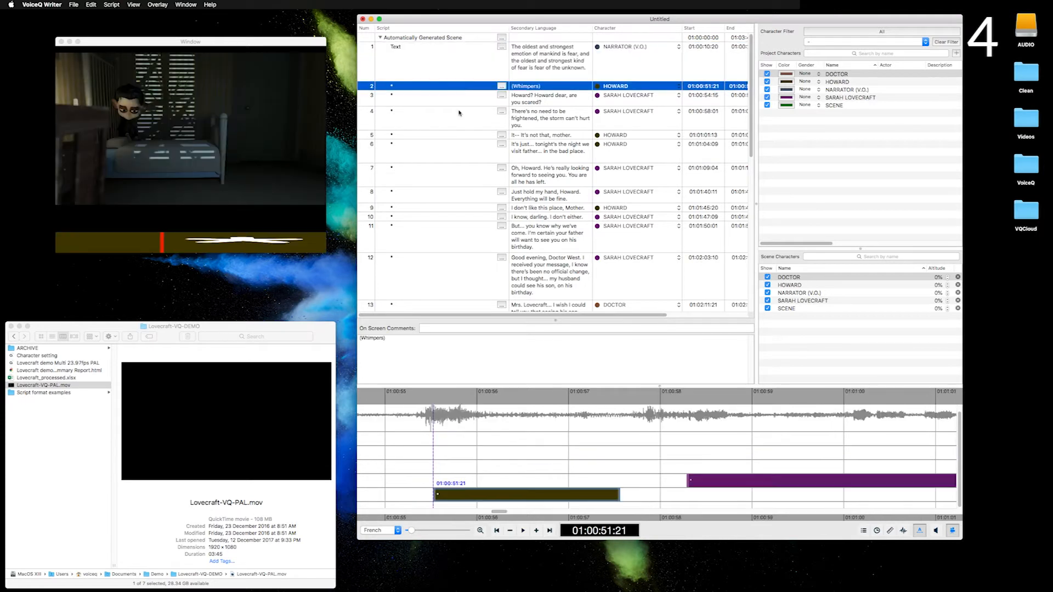
{"action": "left_click", "coordinate": [459, 105]}
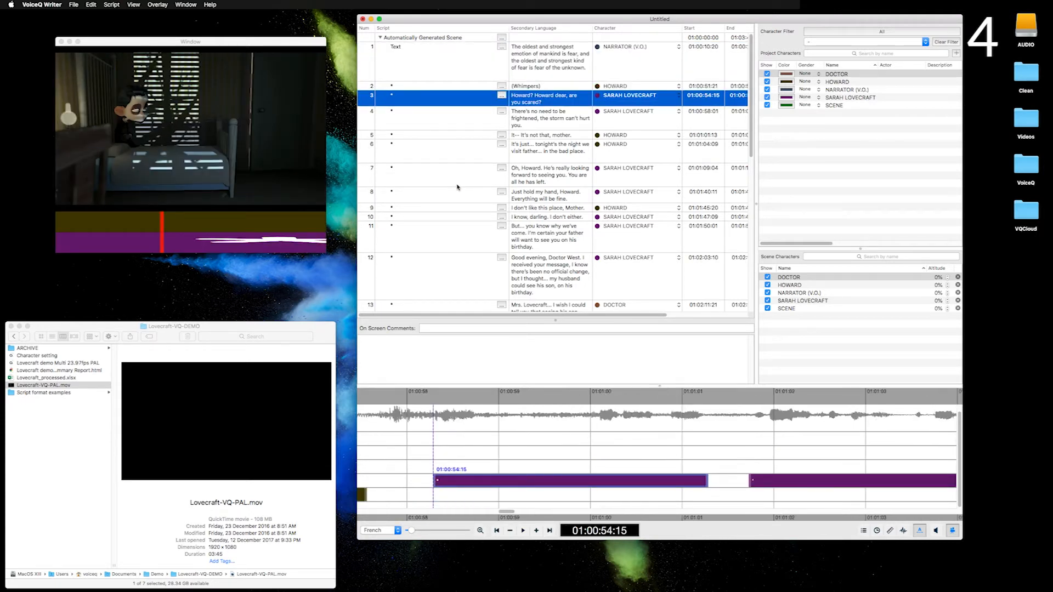
{"action": "scroll", "coordinate": [457, 187], "scroll_direction": "down", "scroll_amount": 5}
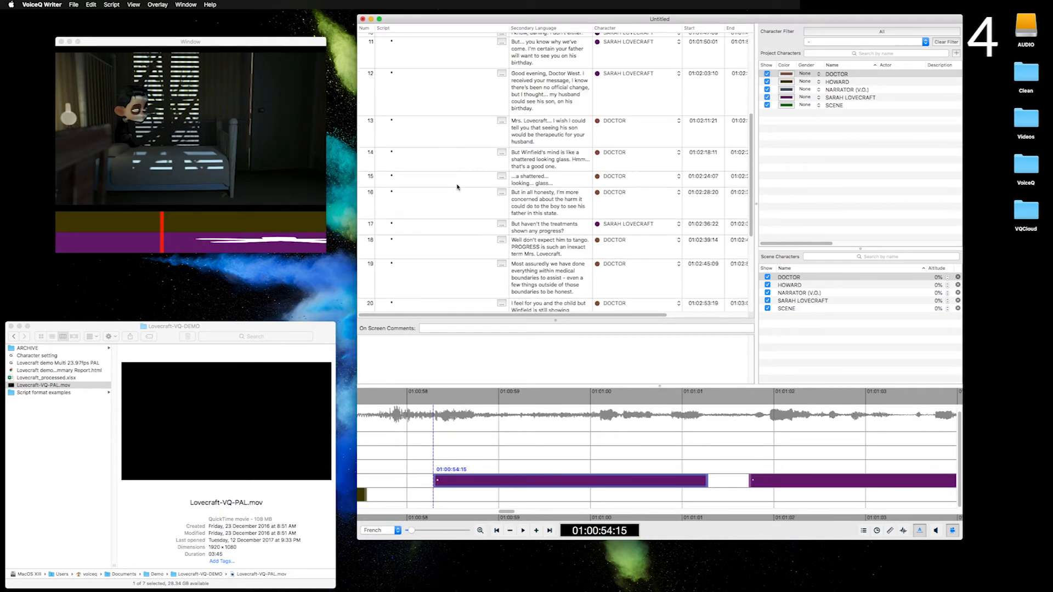
{"action": "scroll", "coordinate": [456, 181], "scroll_direction": "up", "scroll_amount": 5}
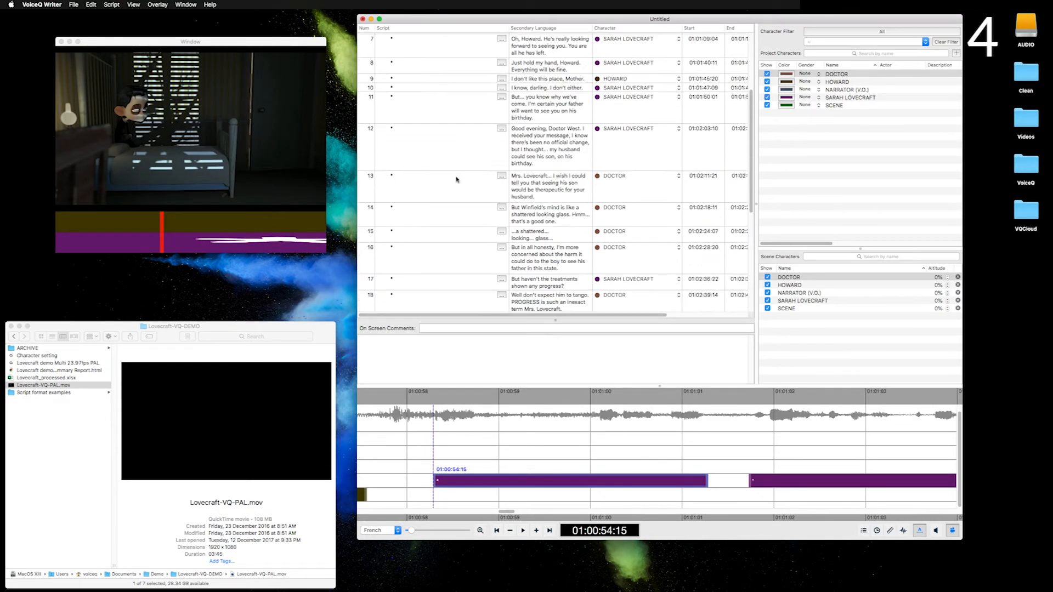
{"action": "scroll", "coordinate": [456, 179], "scroll_direction": "up", "scroll_amount": 5}
Step: Select script lines 2 to 7 and review the Google Cloud translation options in the external service configuration
{"action": "left_click", "coordinate": [443, 88]}
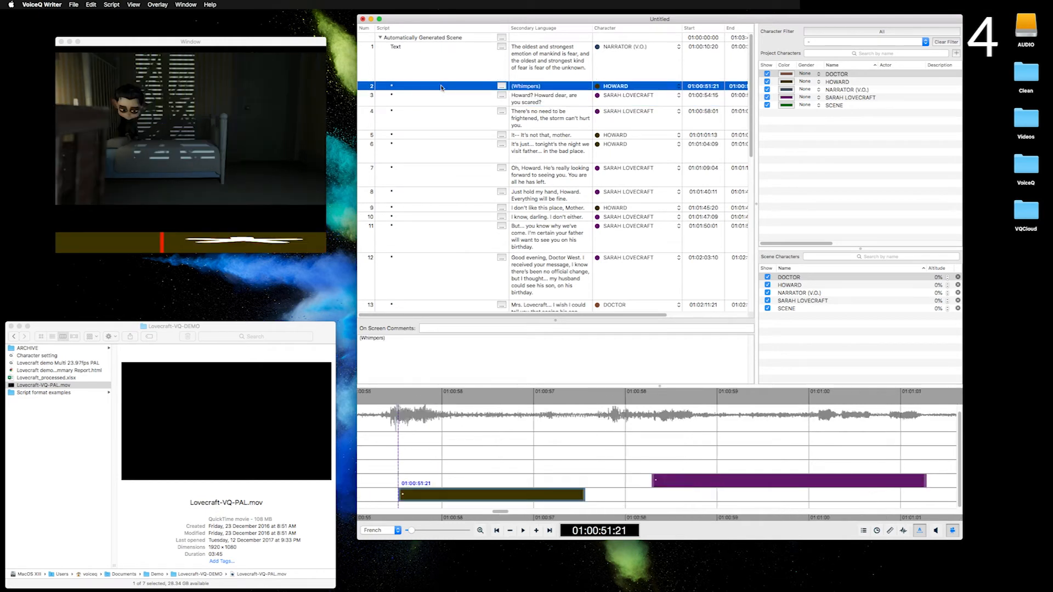
{"action": "left_click", "coordinate": [458, 165], "text": "shift"}
{"action": "left_click", "coordinate": [186, 4]}
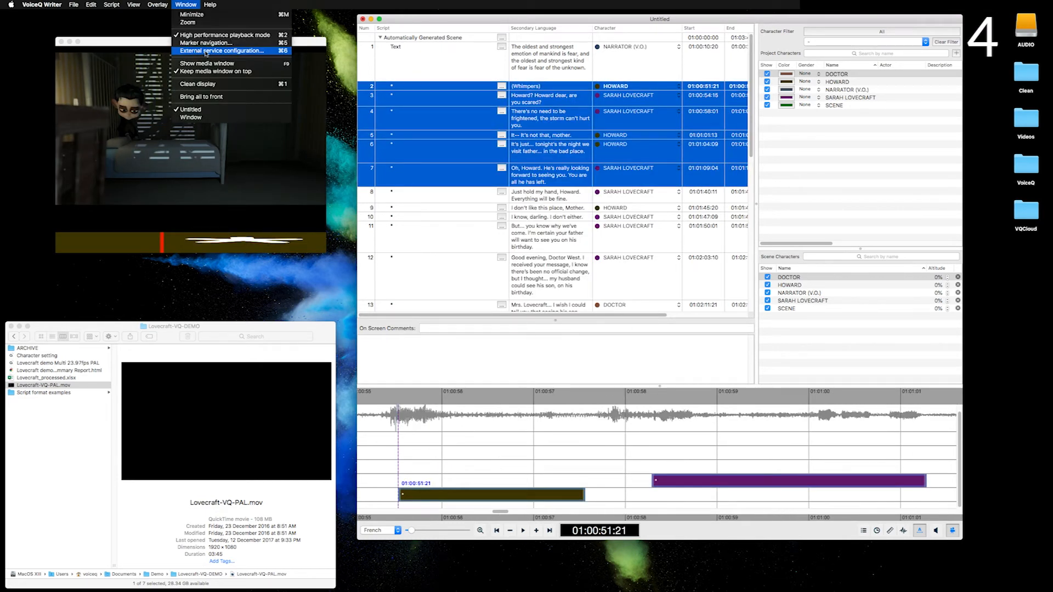
{"action": "left_click", "coordinate": [206, 51]}
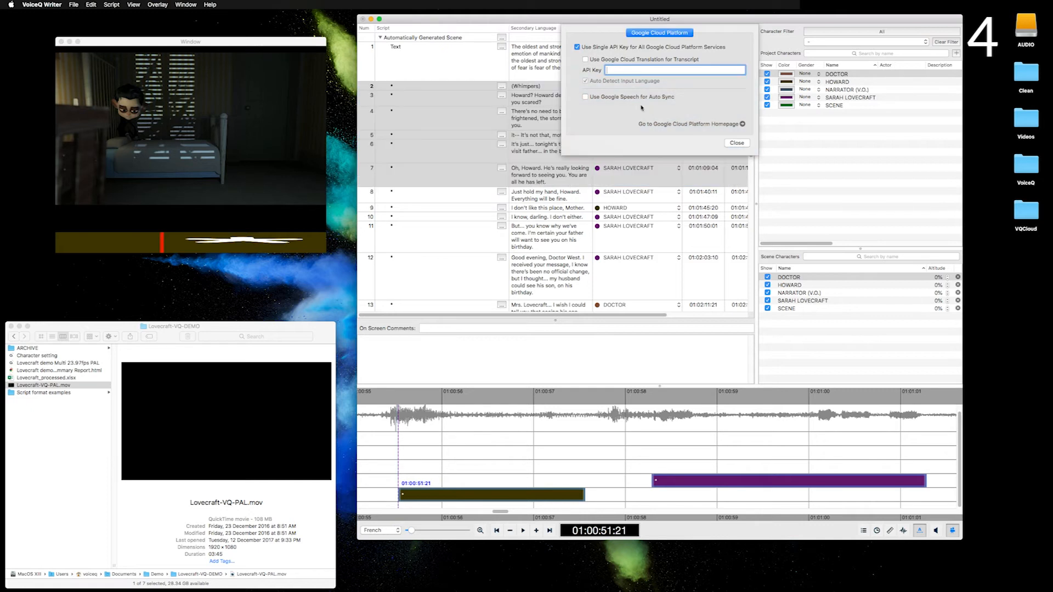
{"action": "left_click", "coordinate": [586, 60]}
{"action": "left_click", "coordinate": [736, 142]}
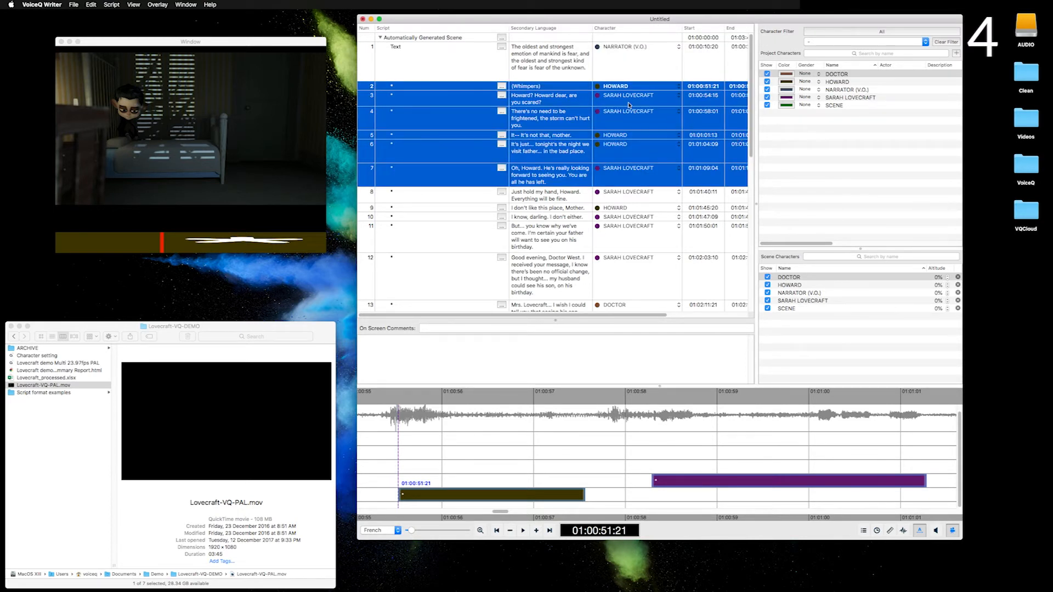
Step: Switch the project language back to English and select script line 1
{"action": "scroll", "coordinate": [538, 132], "scroll_direction": "down", "scroll_amount": 10}
{"action": "scroll", "coordinate": [538, 133], "scroll_direction": "up", "scroll_amount": 10}
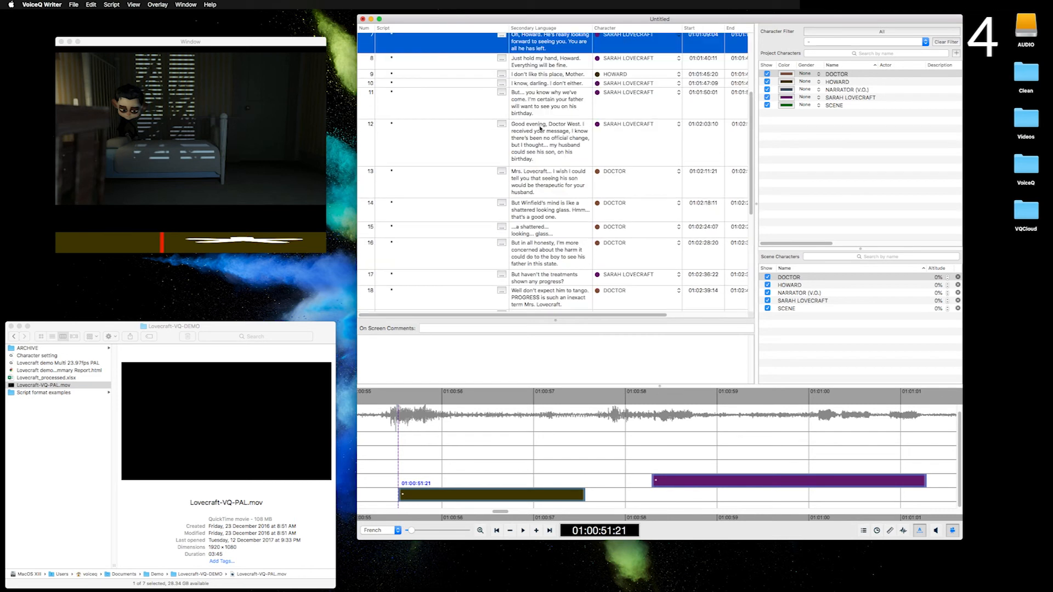
{"action": "left_click", "coordinate": [429, 53]}
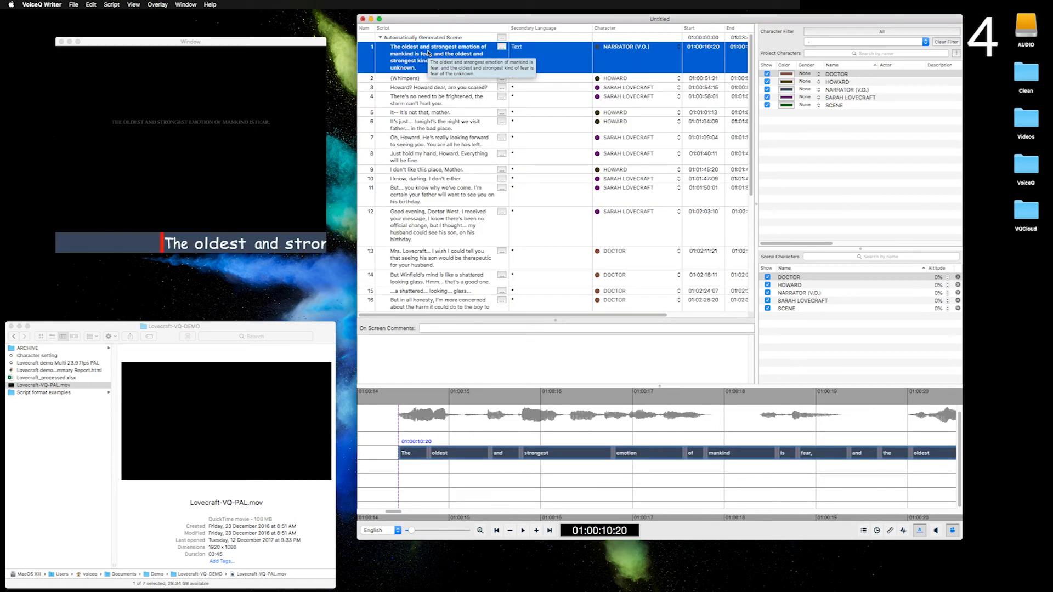
Step: Save the project
{"action": "left_click", "coordinate": [73, 4]}
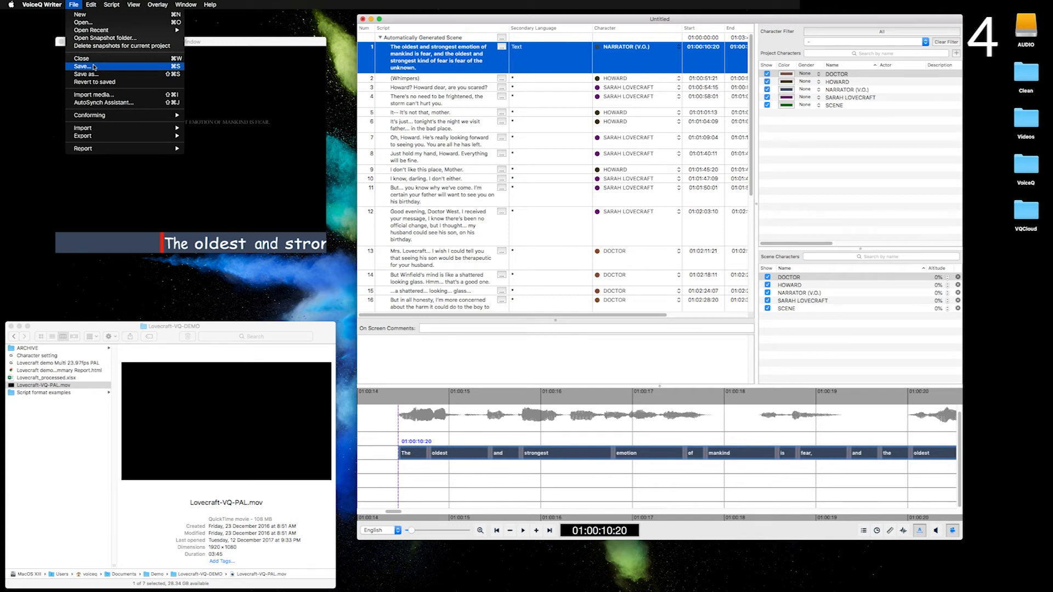